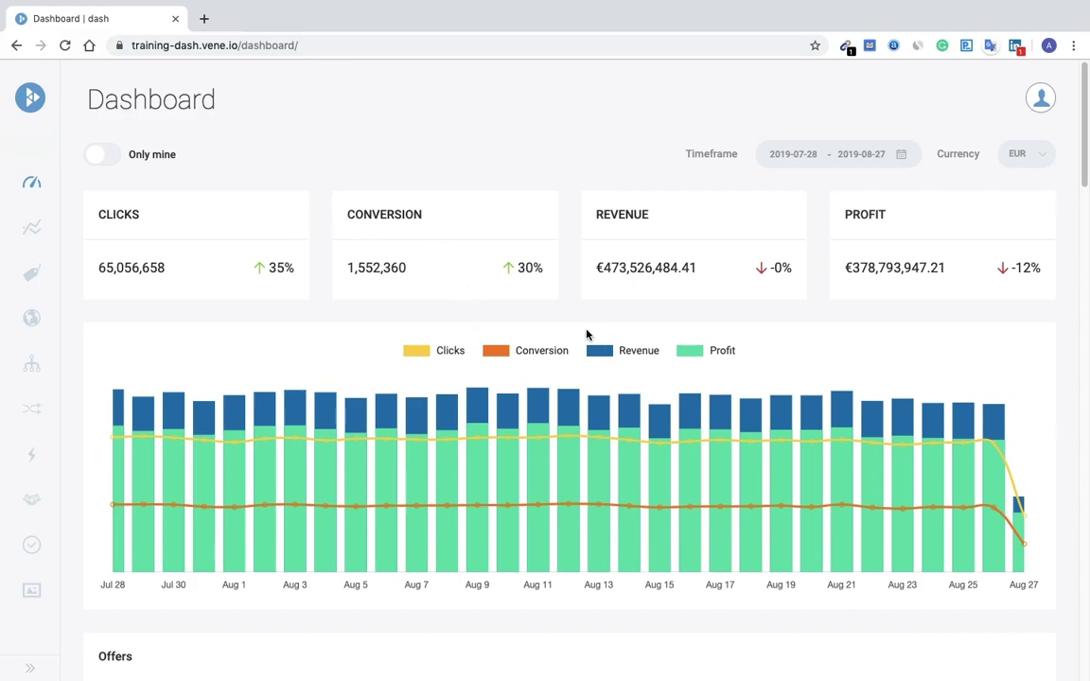
Step: Review the System Setup, Redirects, Tracking and Fraud Protection sections of the System Settings, including the App Blacklisting activation ratio
{"action": "left_click", "coordinate": [1048, 106]}
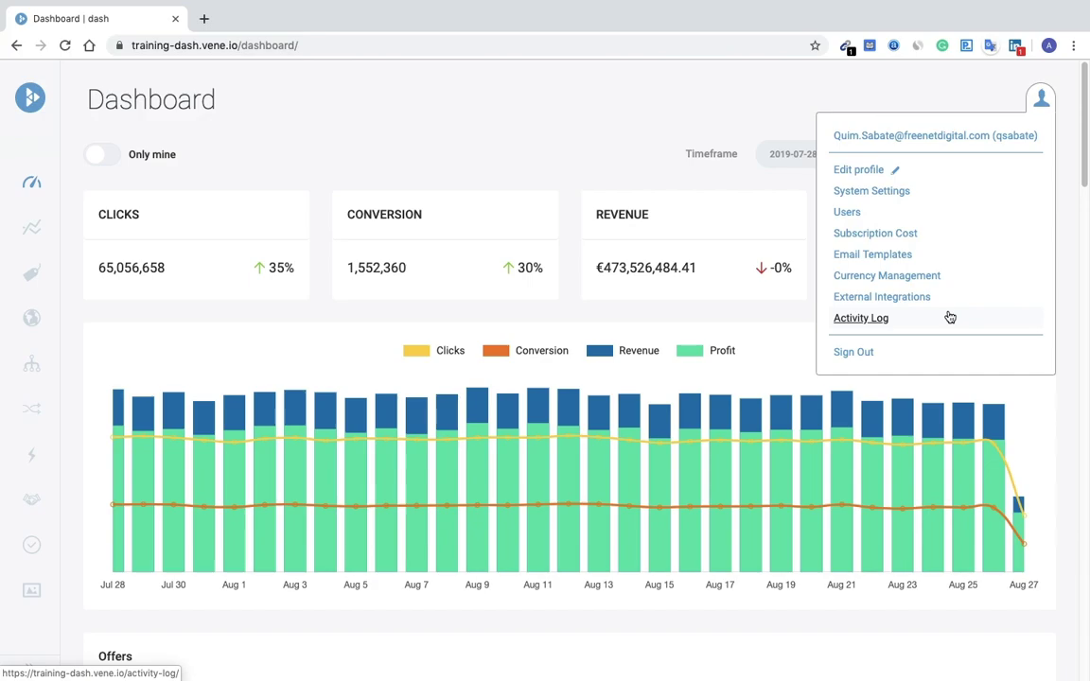
{"action": "left_click", "coordinate": [925, 200]}
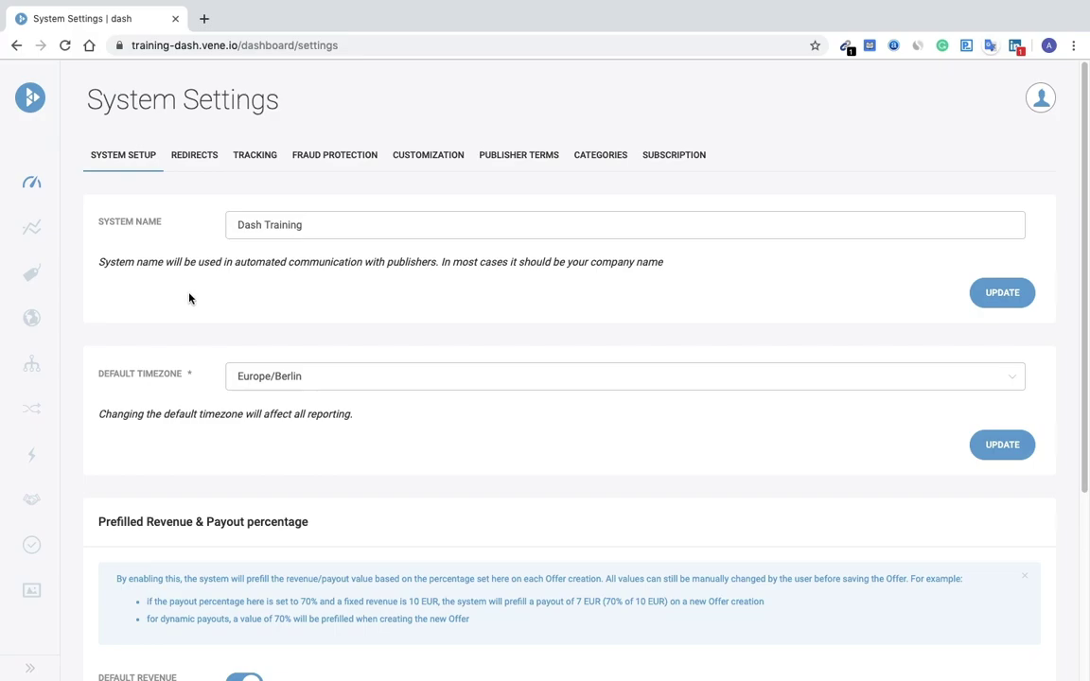
{"action": "left_click", "coordinate": [198, 166]}
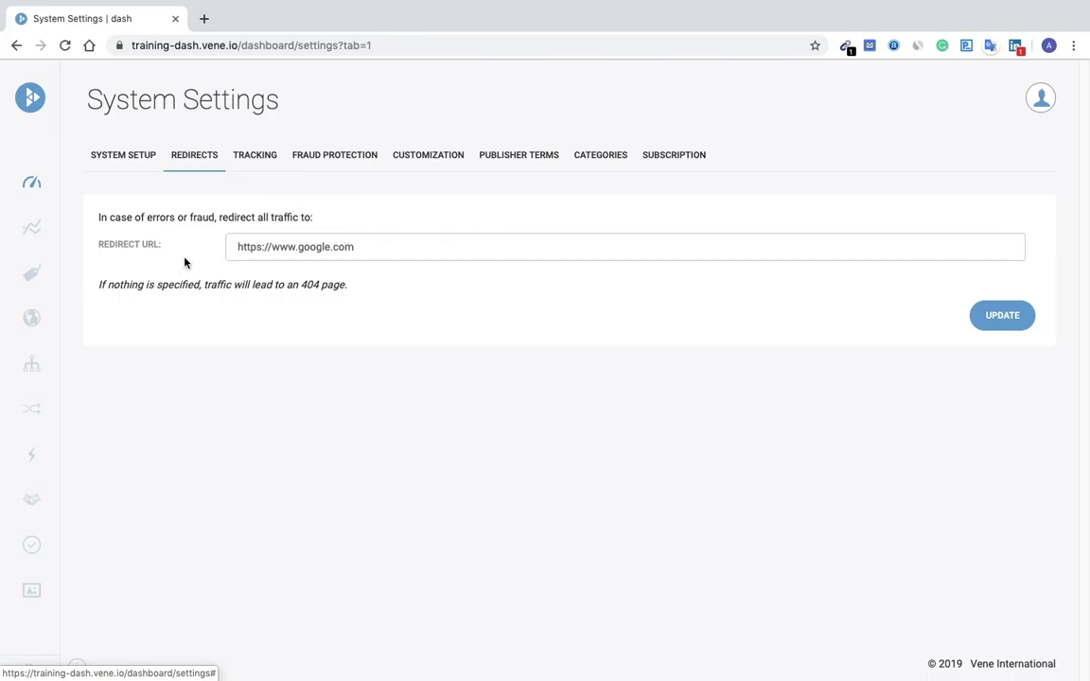
{"action": "left_click", "coordinate": [260, 165]}
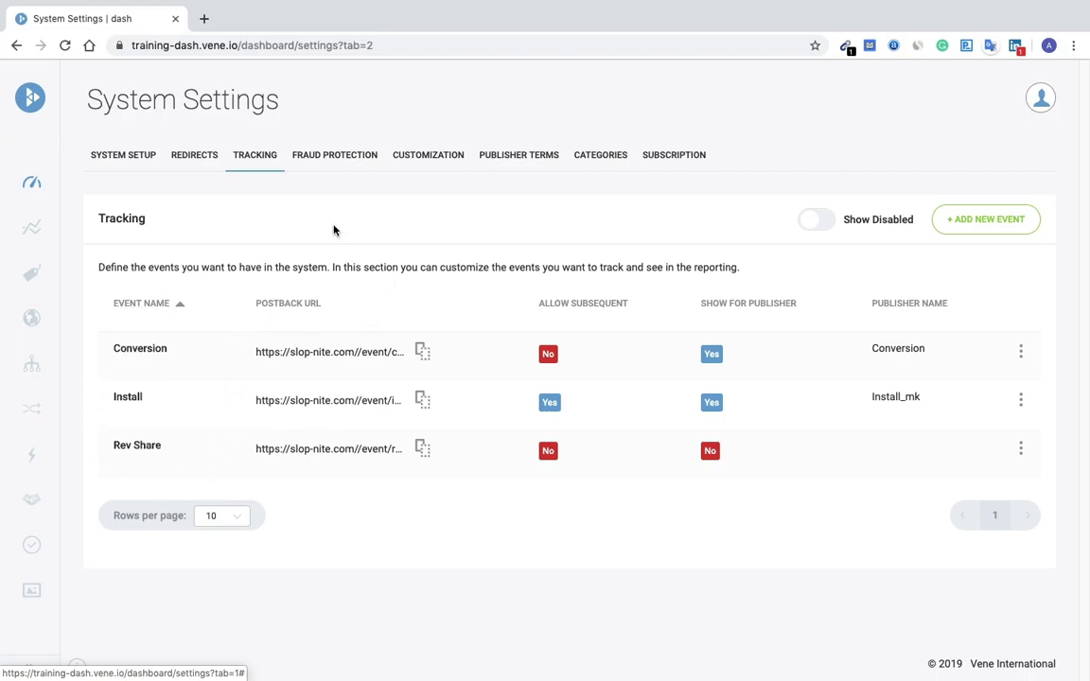
{"action": "left_click", "coordinate": [330, 160]}
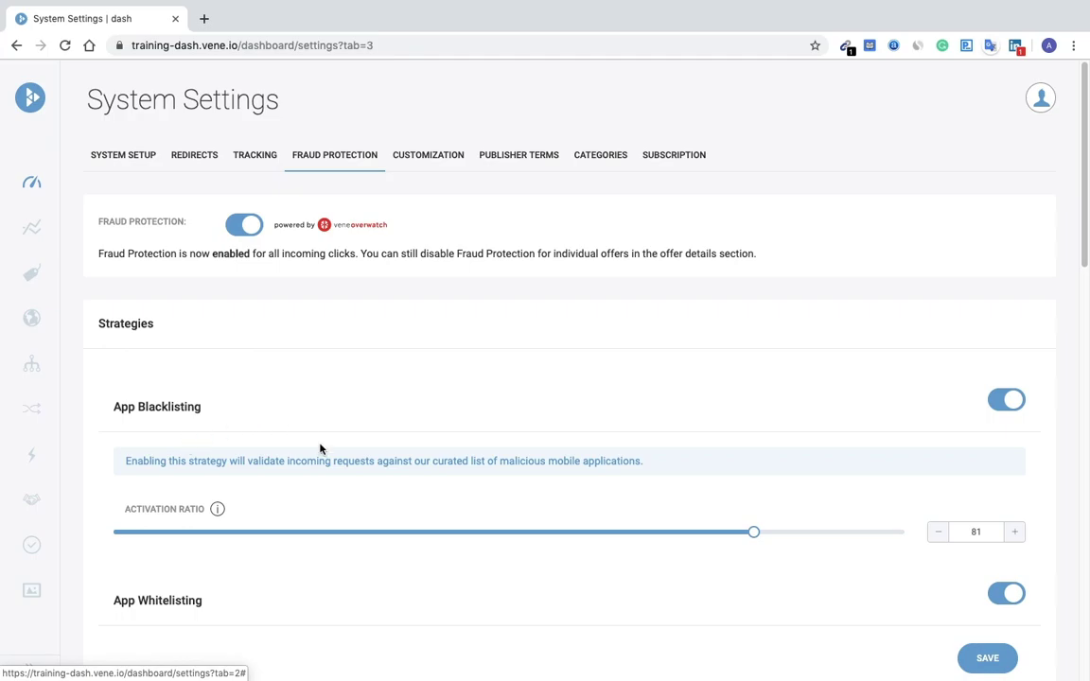
{"action": "mouse_move", "coordinate": [754, 532]}
{"action": "left_mouse_down"}
{"action": "mouse_move", "coordinate": [719, 538]}
{"action": "mouse_move", "coordinate": [752, 534]}
{"action": "left_mouse_up"}
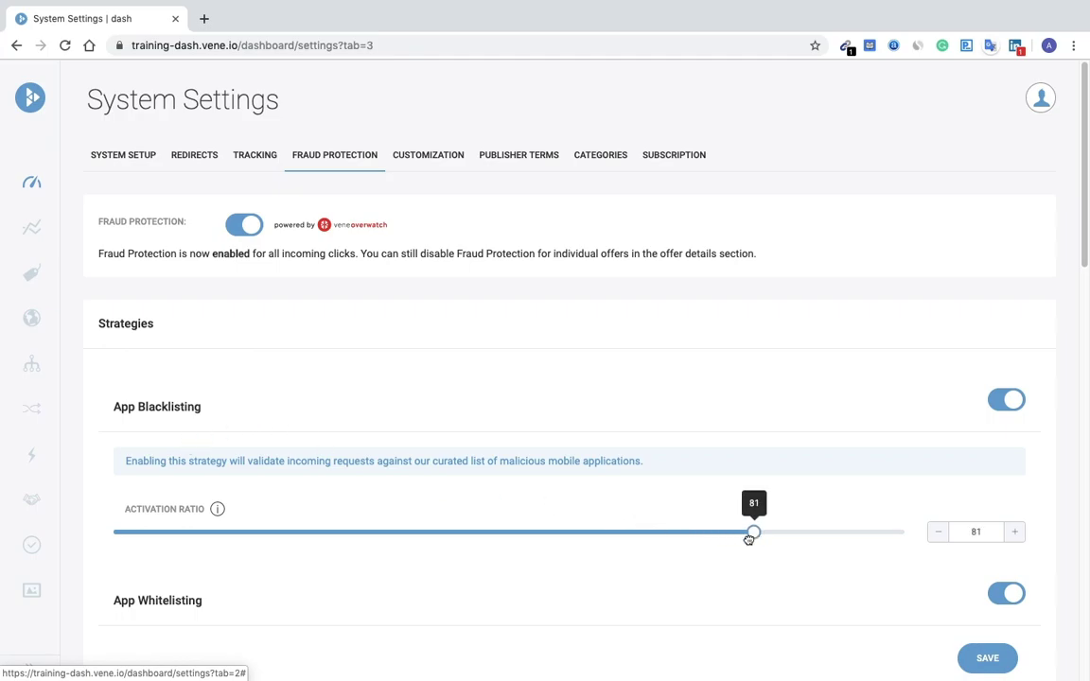
Step: Review the Customization, Publisher Terms, Categories and Subscription sections of the System Settings
{"action": "left_click", "coordinate": [427, 167]}
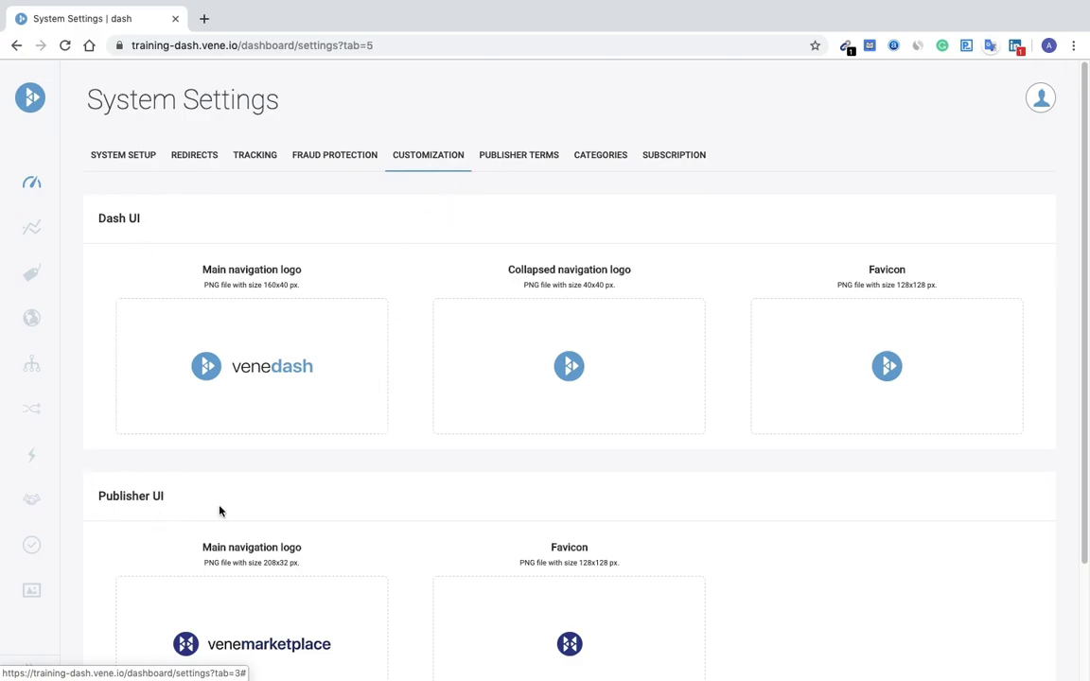
{"action": "left_click", "coordinate": [508, 156]}
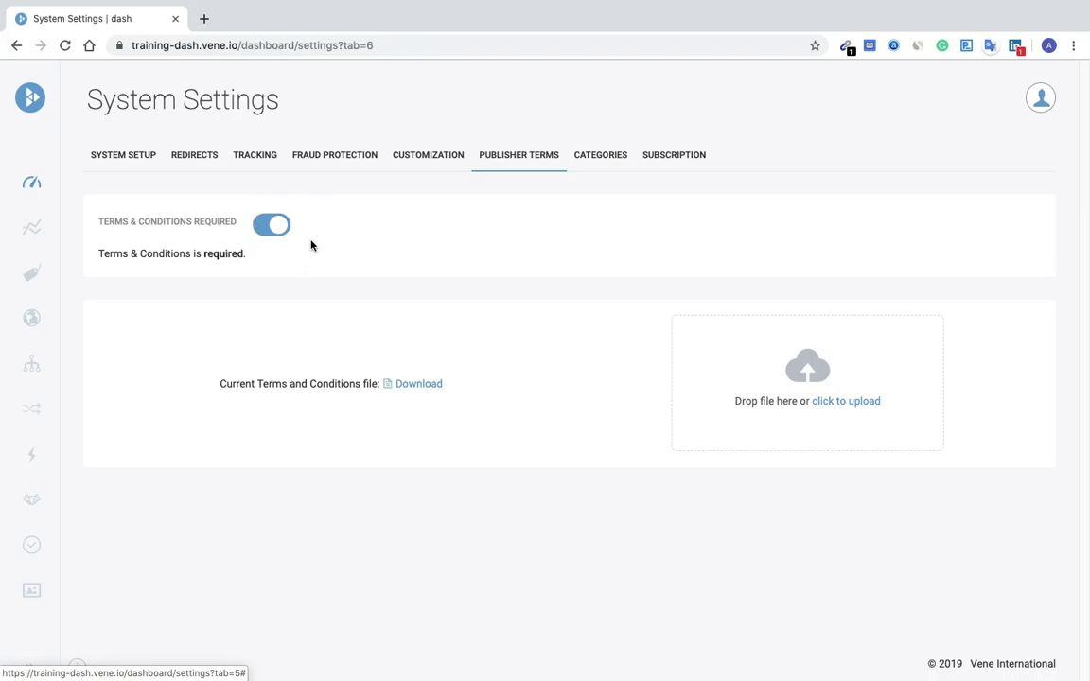
{"action": "left_click", "coordinate": [603, 162]}
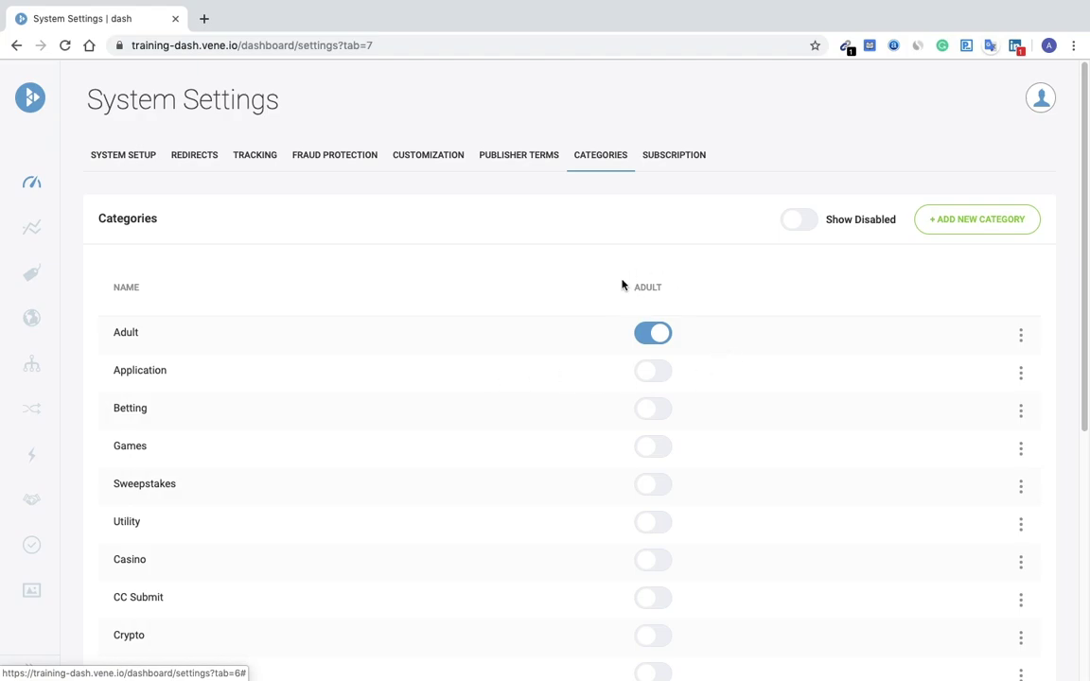
{"action": "left_click", "coordinate": [671, 160]}
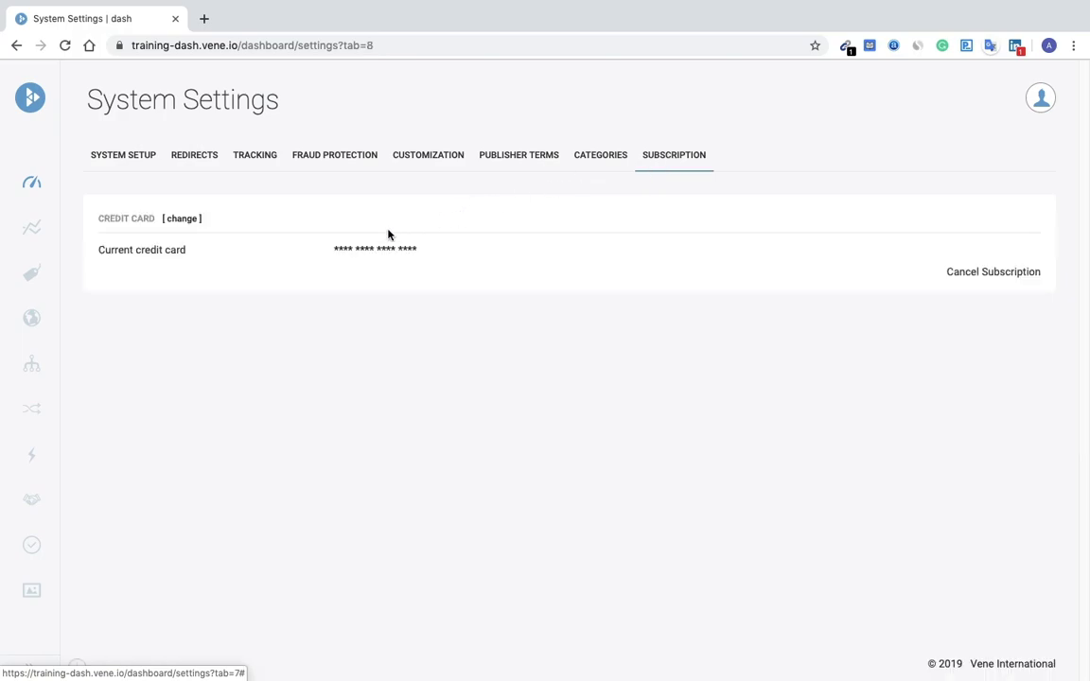
Step: View the External Integrations configuration for Affise and the Activity Log
{"action": "left_click", "coordinate": [31, 186]}
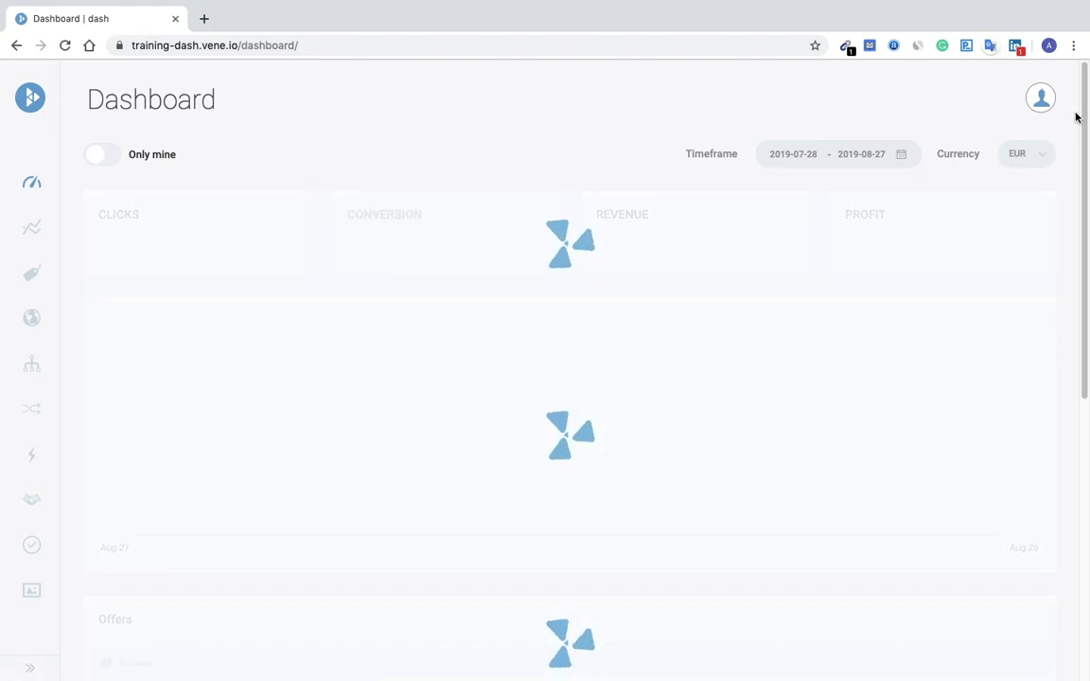
{"action": "left_click", "coordinate": [1041, 100]}
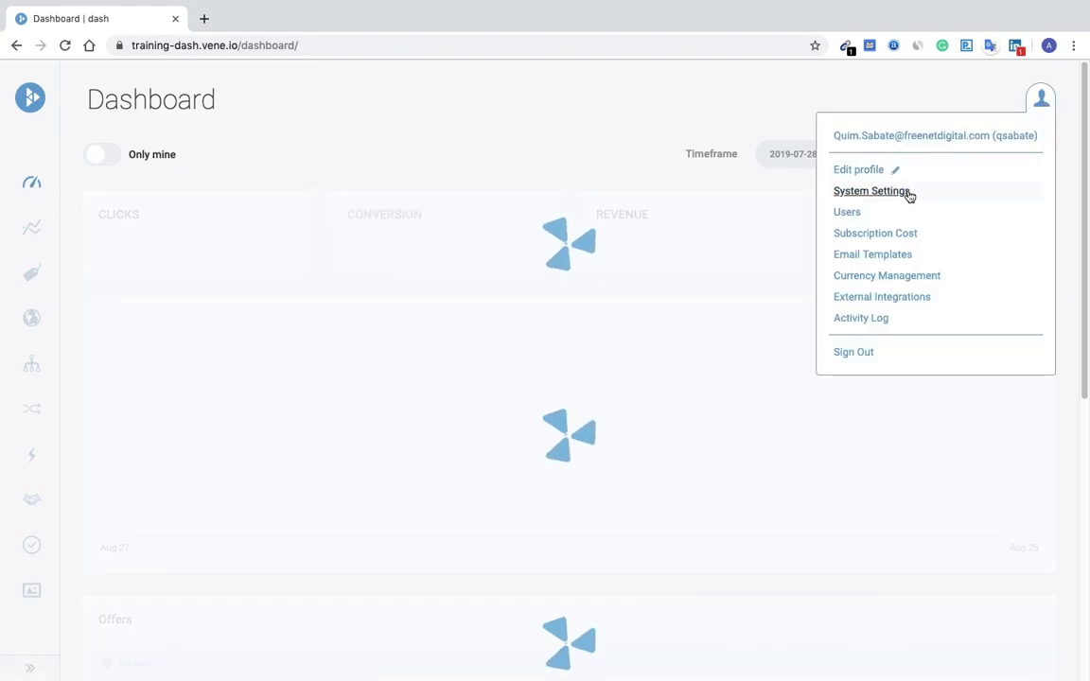
{"action": "left_click", "coordinate": [904, 296]}
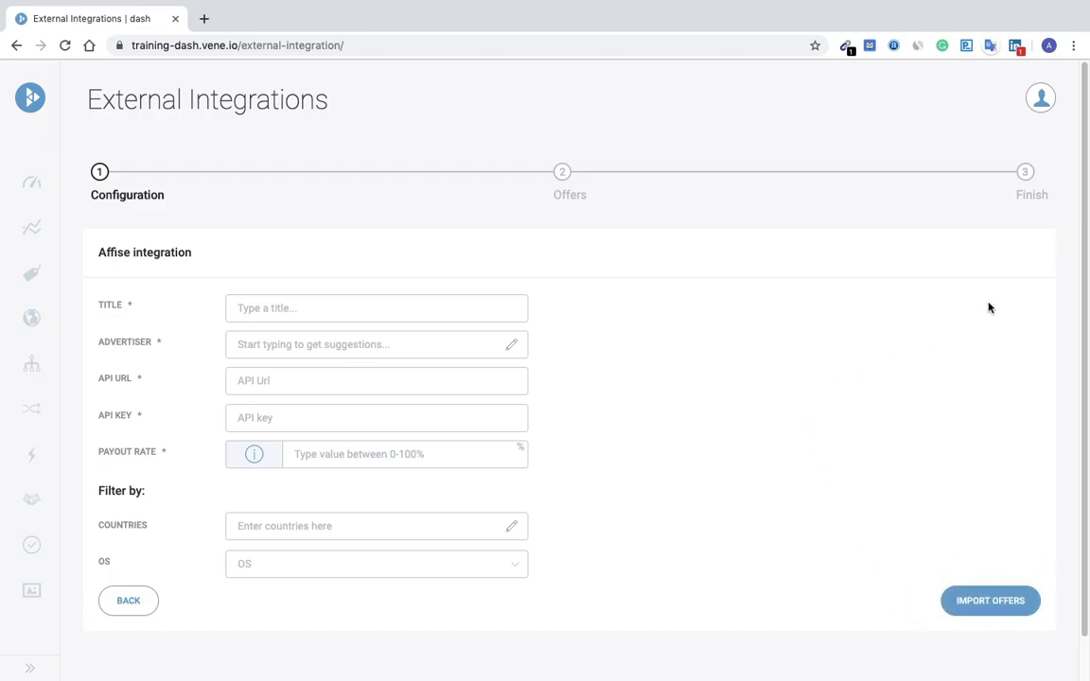
{"action": "left_click", "coordinate": [1040, 104]}
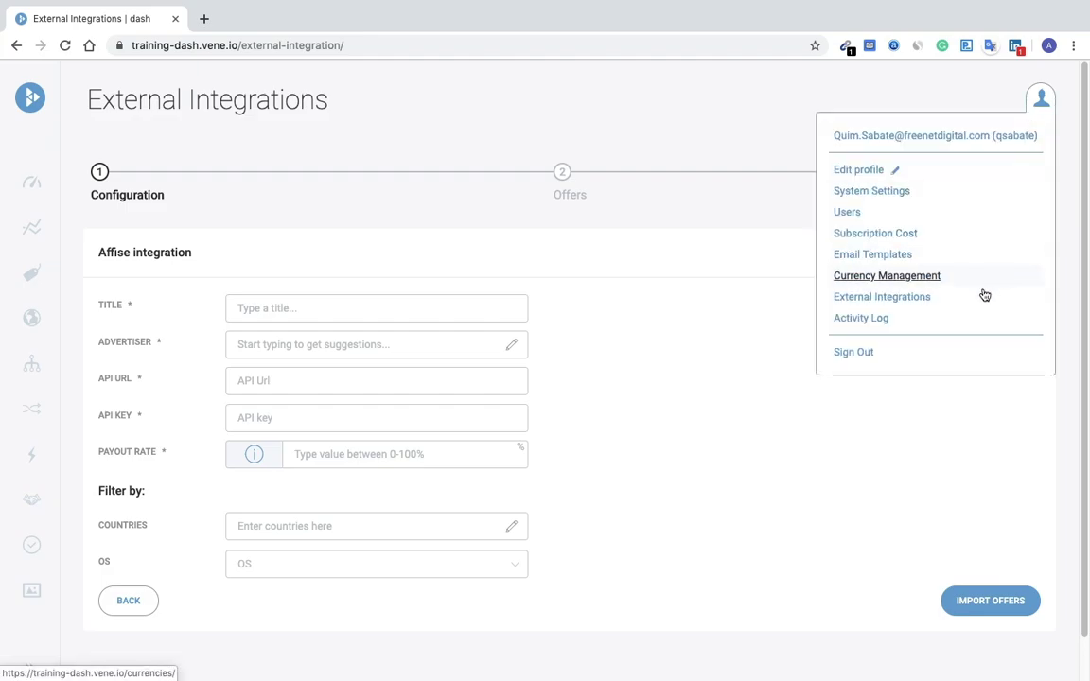
{"action": "left_click", "coordinate": [879, 322]}
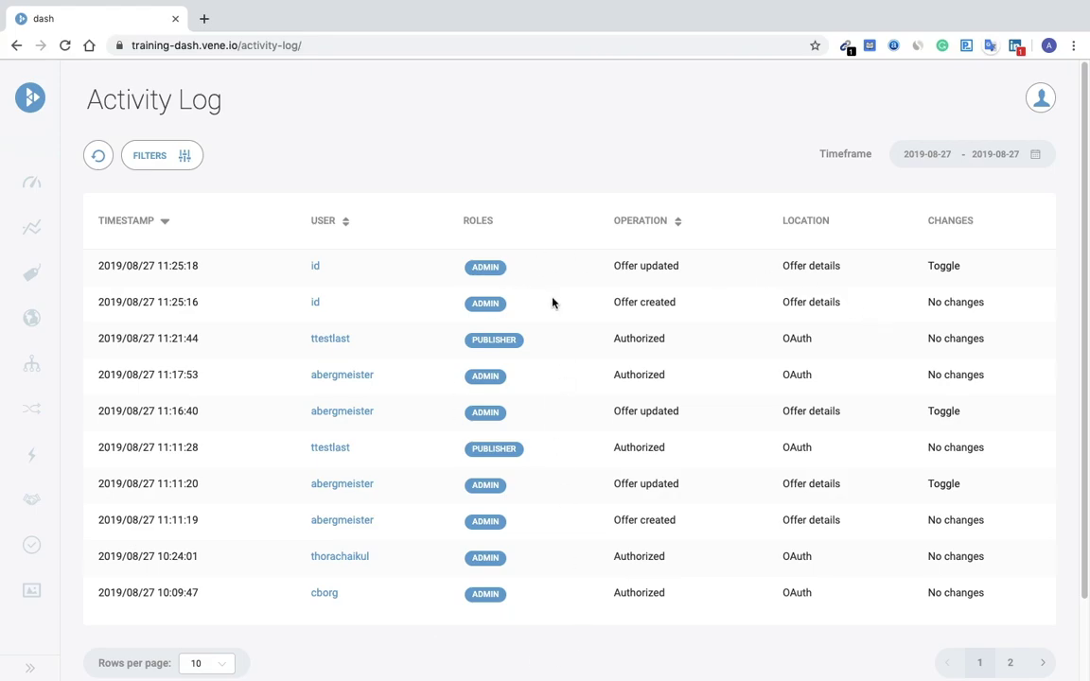
Step: Examine the Dashboard's performance chart and its Offers, Advertisers and Countries tables
{"action": "left_click", "coordinate": [31, 184]}
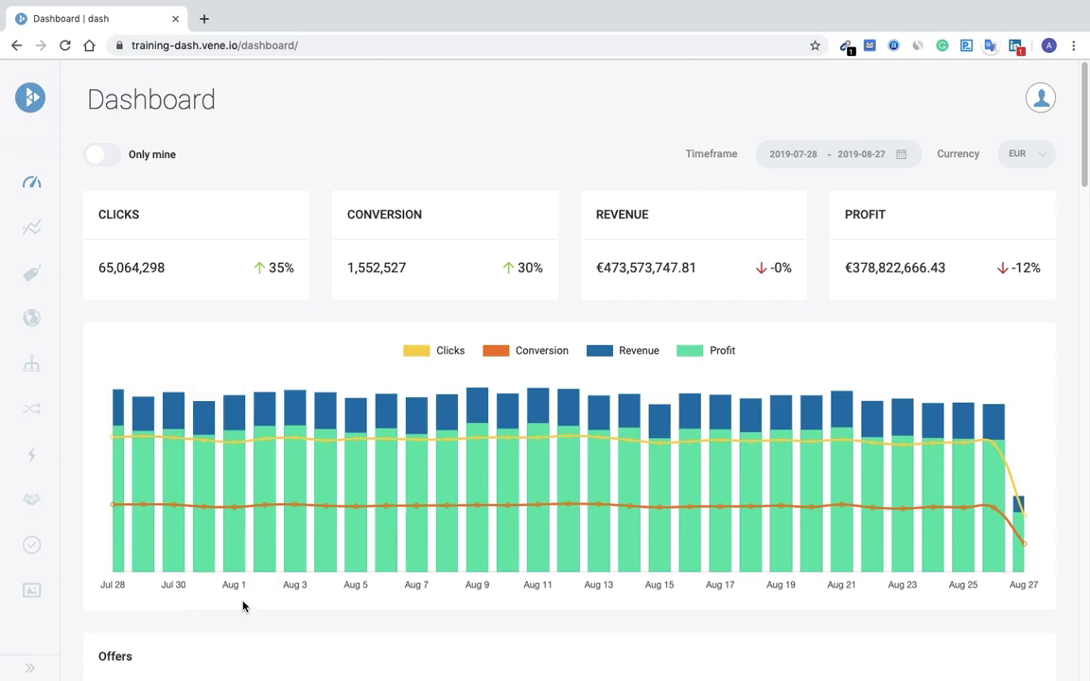
{"action": "scroll", "coordinate": [743, 581], "scroll_direction": "down", "scroll_amount": 1}
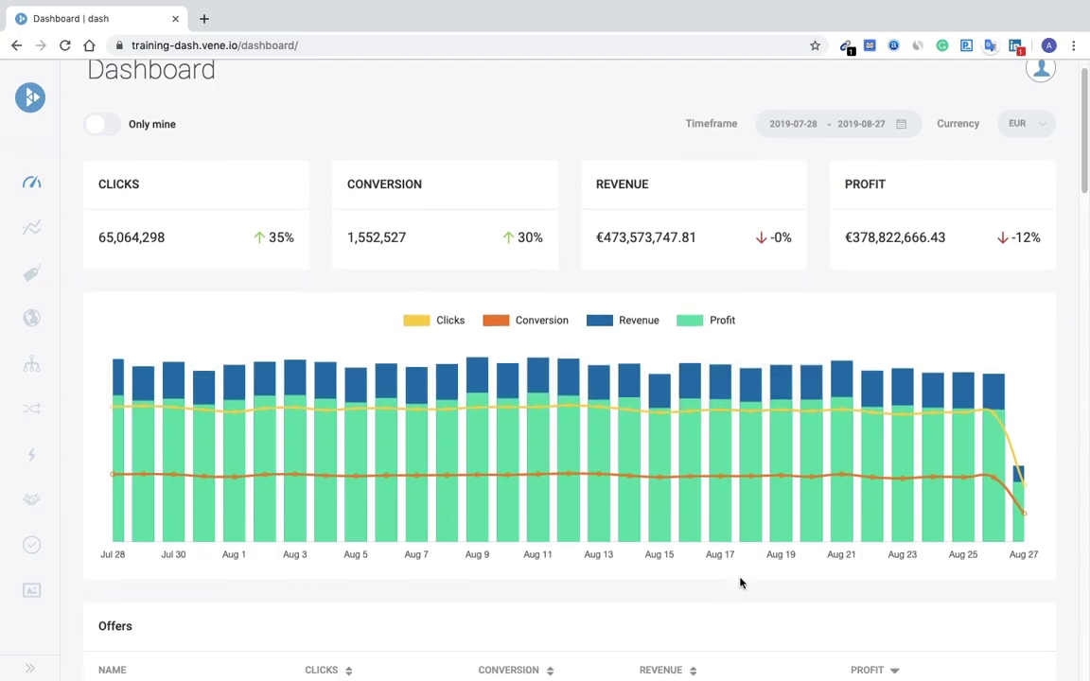
{"action": "scroll", "coordinate": [738, 581], "scroll_direction": "down", "scroll_amount": 5}
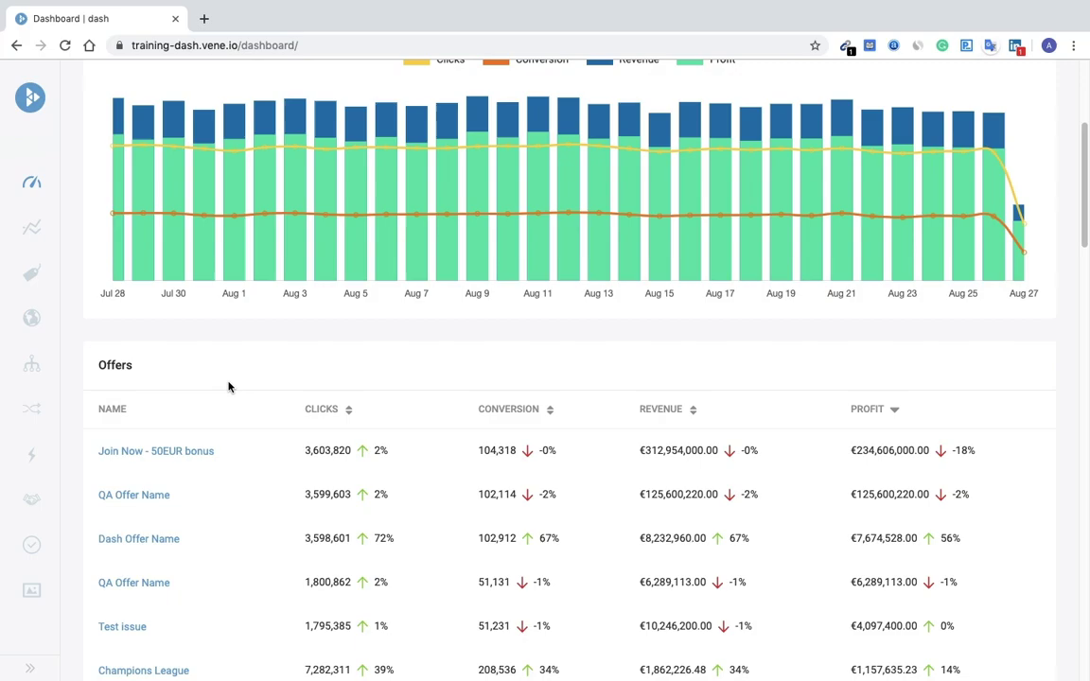
{"action": "scroll", "coordinate": [269, 412], "scroll_direction": "down", "scroll_amount": 3}
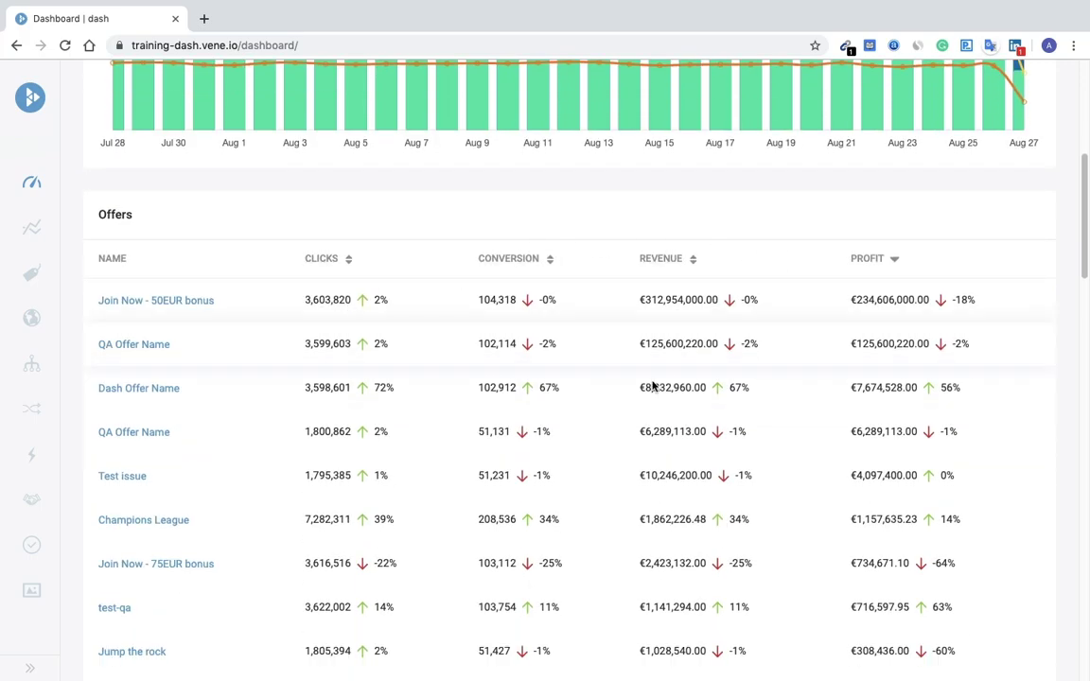
{"action": "scroll", "coordinate": [647, 384], "scroll_direction": "down", "scroll_amount": 5}
{"action": "scroll", "coordinate": [464, 410], "scroll_direction": "down", "scroll_amount": 3}
{"action": "scroll", "coordinate": [265, 464], "scroll_direction": "down", "scroll_amount": 12}
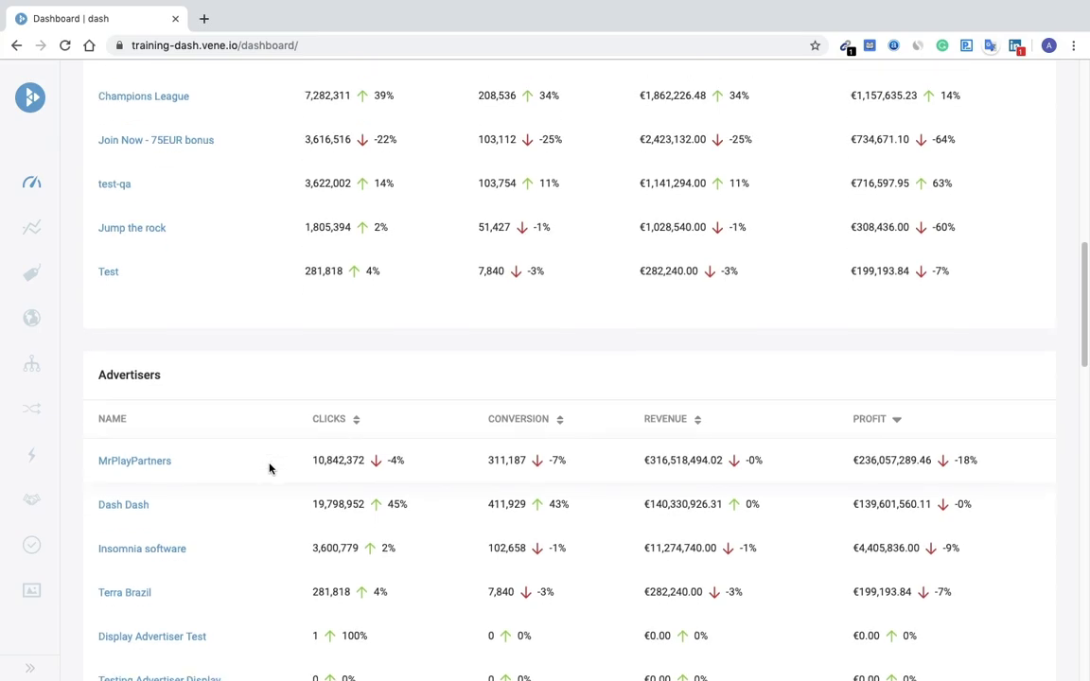
{"action": "scroll", "coordinate": [269, 468], "scroll_direction": "down", "scroll_amount": 11}
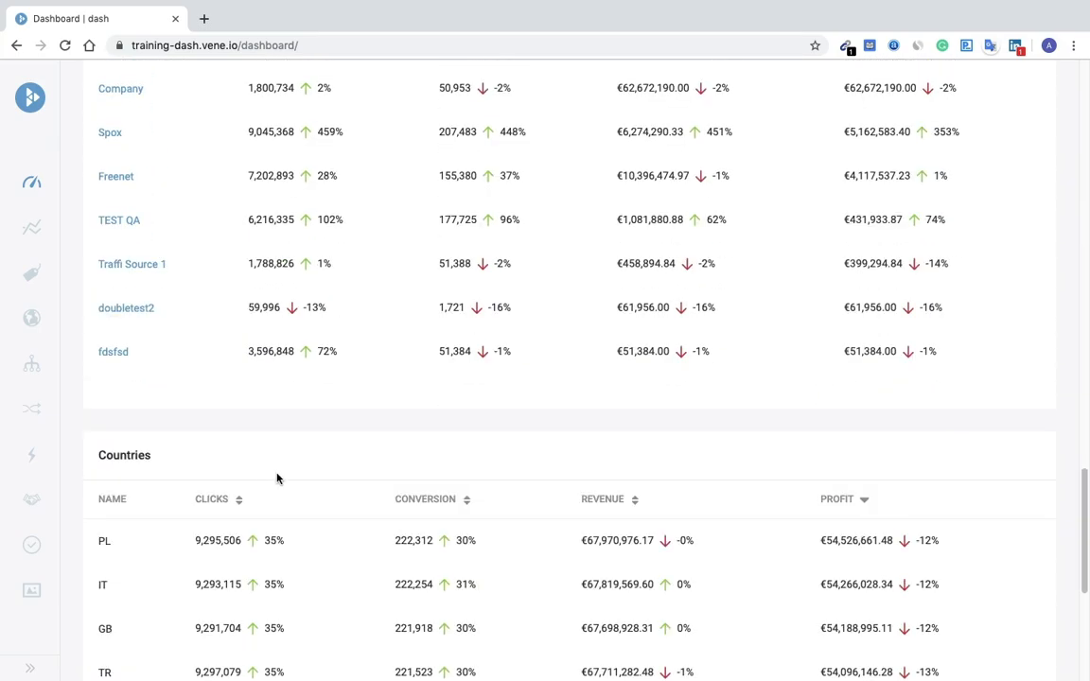
{"action": "scroll", "coordinate": [277, 478], "scroll_direction": "down", "scroll_amount": 8}
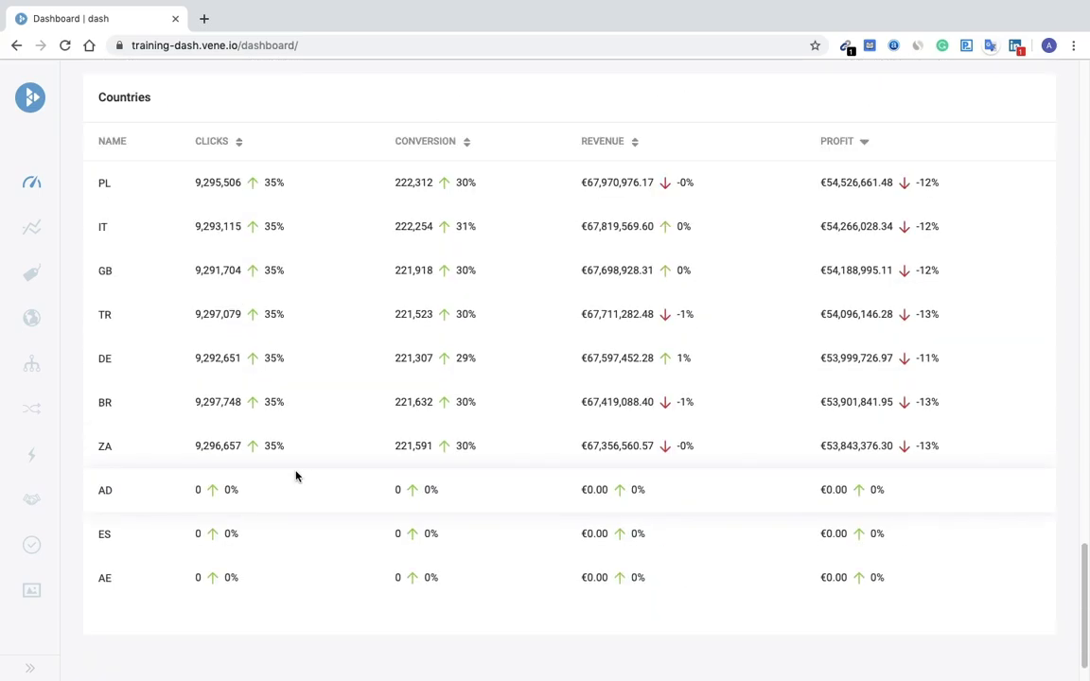
{"action": "scroll", "coordinate": [296, 478], "scroll_direction": "up", "scroll_amount": 20}
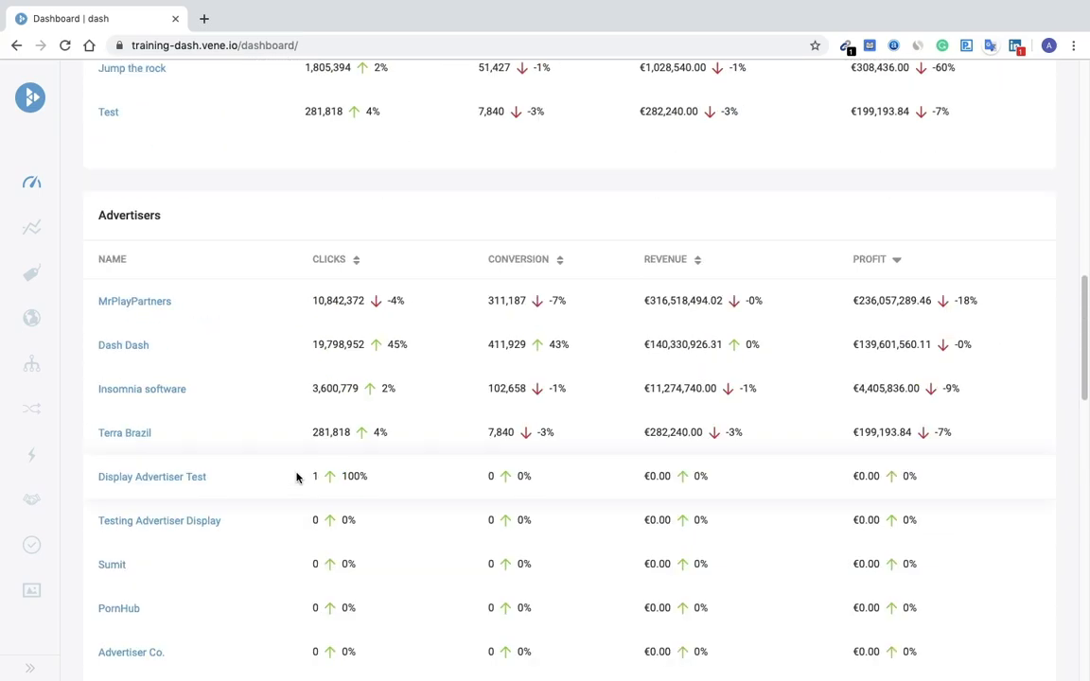
{"action": "scroll", "coordinate": [288, 478], "scroll_direction": "up", "scroll_amount": 4}
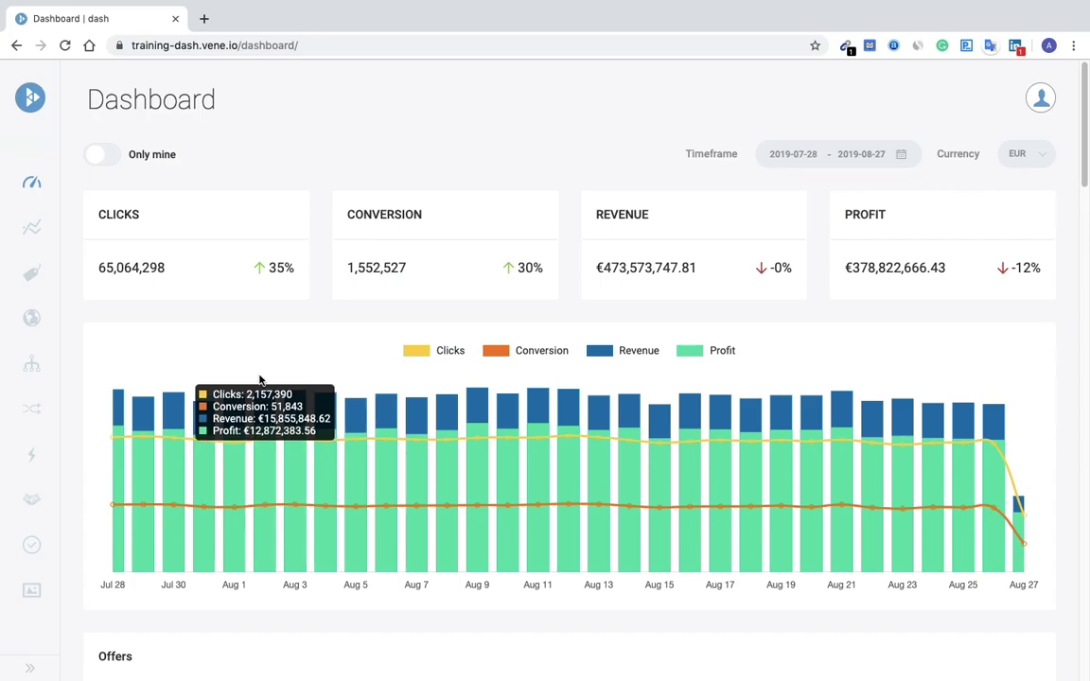
Step: Open the Custom Report from the list of reports
{"action": "left_click", "coordinate": [30, 233]}
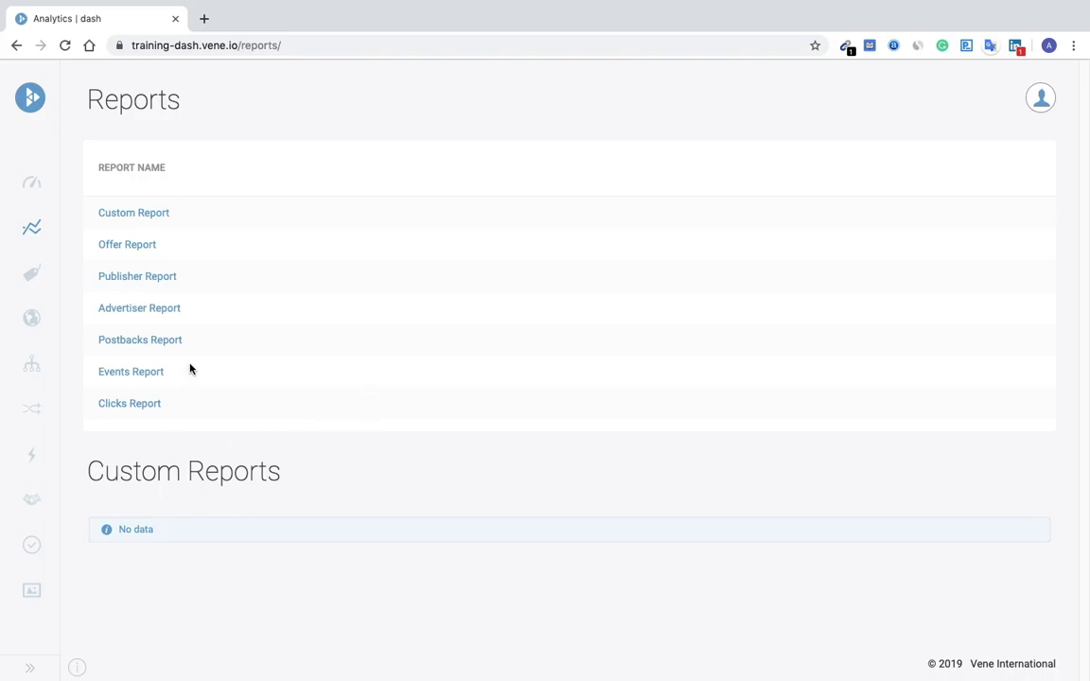
{"action": "left_click", "coordinate": [132, 218]}
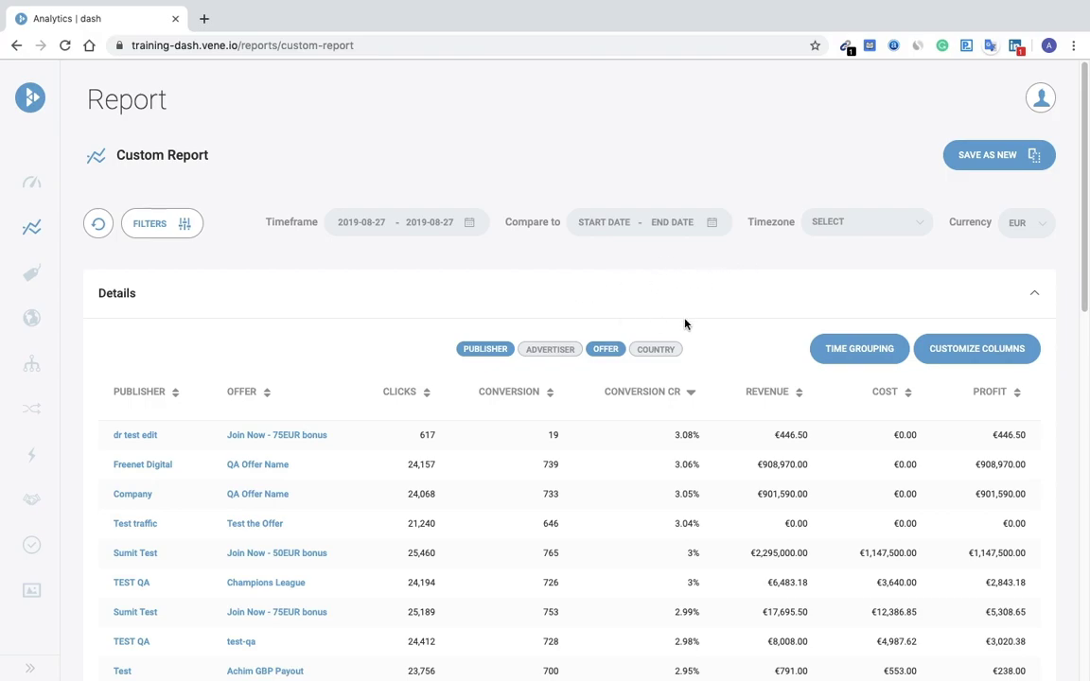
{"action": "scroll", "coordinate": [686, 323], "scroll_direction": "down", "scroll_amount": 1}
{"action": "scroll", "coordinate": [686, 324], "scroll_direction": "down", "scroll_amount": 2}
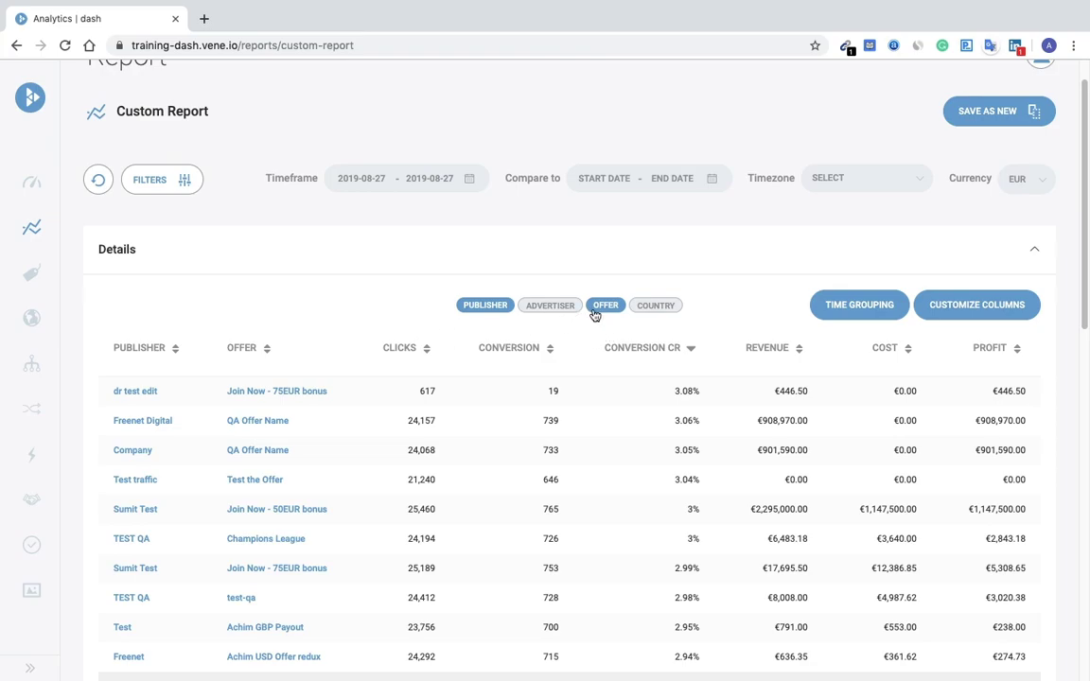
Step: Try grouping the report details by publisher alone, by publisher and advertiser, and by publisher, advertiser and offer
{"action": "left_click", "coordinate": [595, 312]}
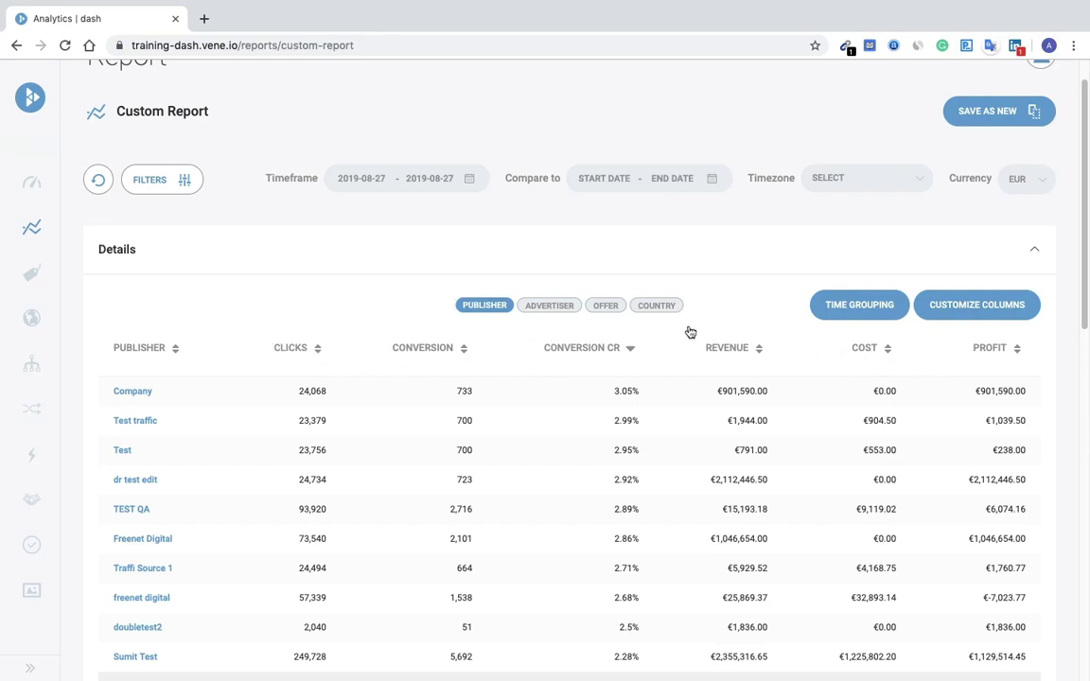
{"action": "left_click", "coordinate": [564, 307]}
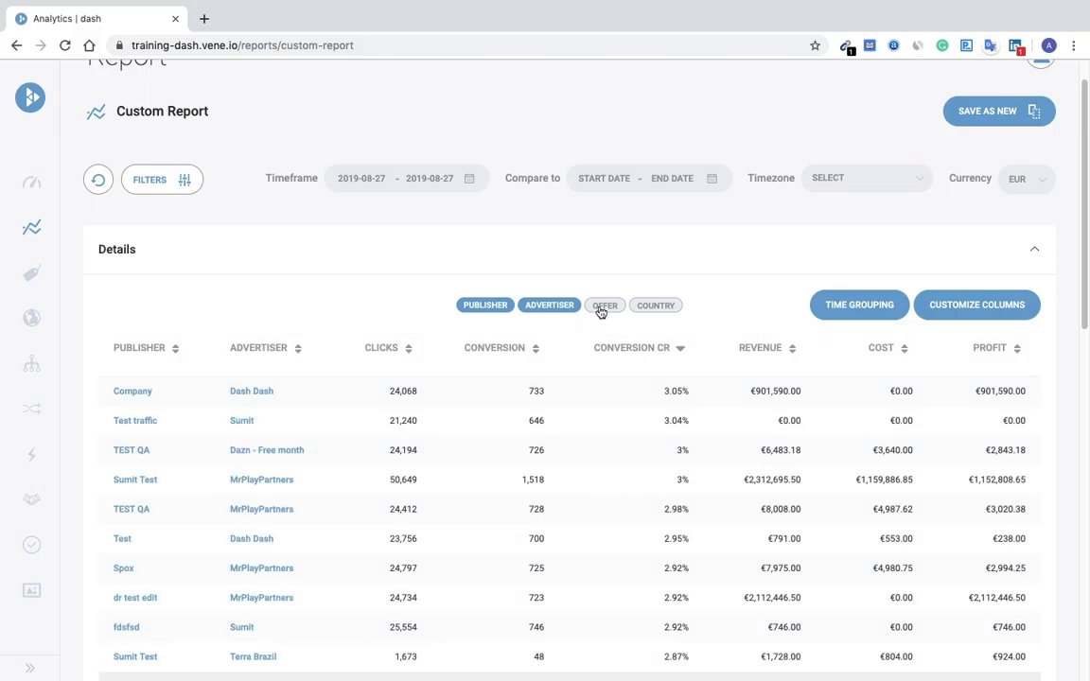
{"action": "left_click", "coordinate": [601, 311]}
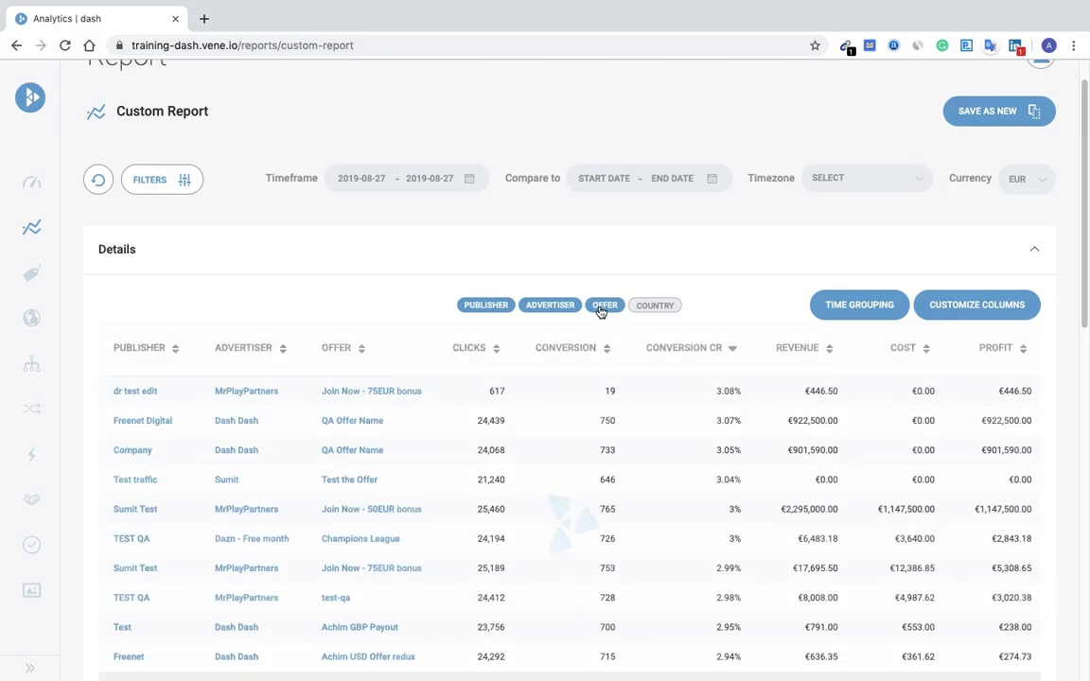
{"action": "left_click", "coordinate": [560, 312]}
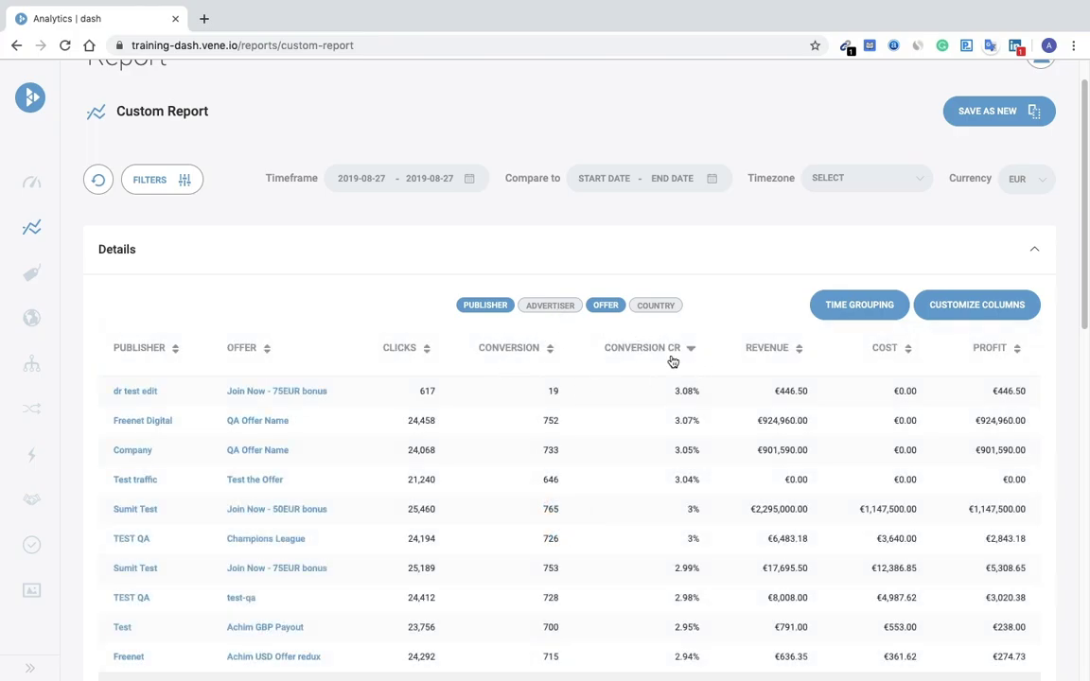
Step: Add the Lead CR, Default and Default CR columns to the Custom Report's details table
{"action": "left_click", "coordinate": [1007, 308]}
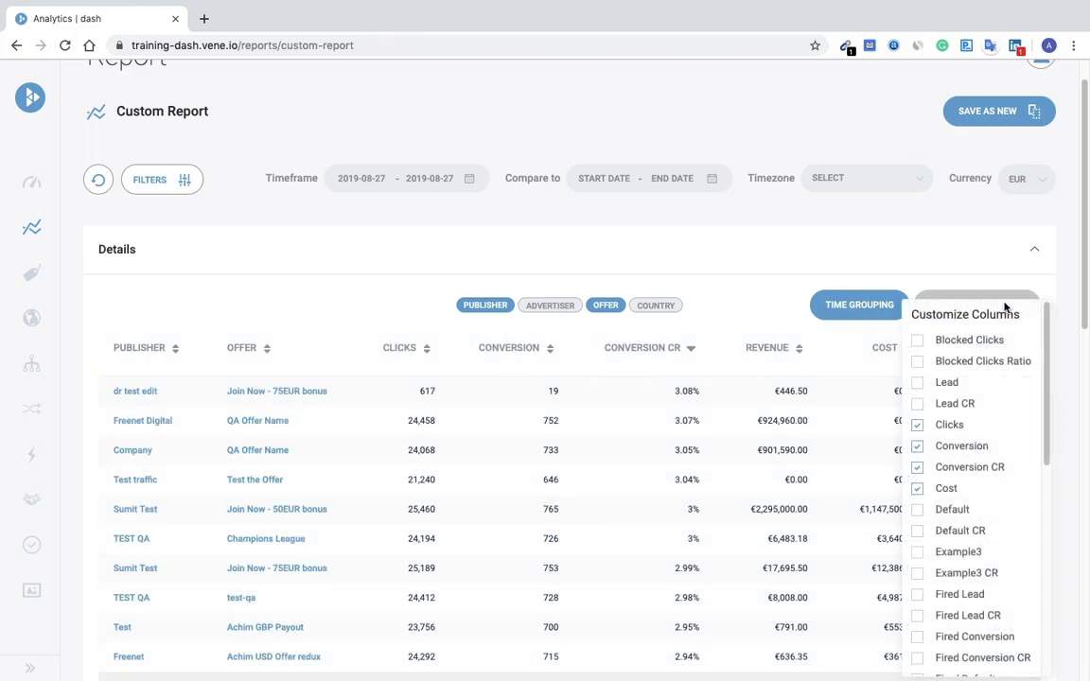
{"action": "left_click", "coordinate": [919, 404]}
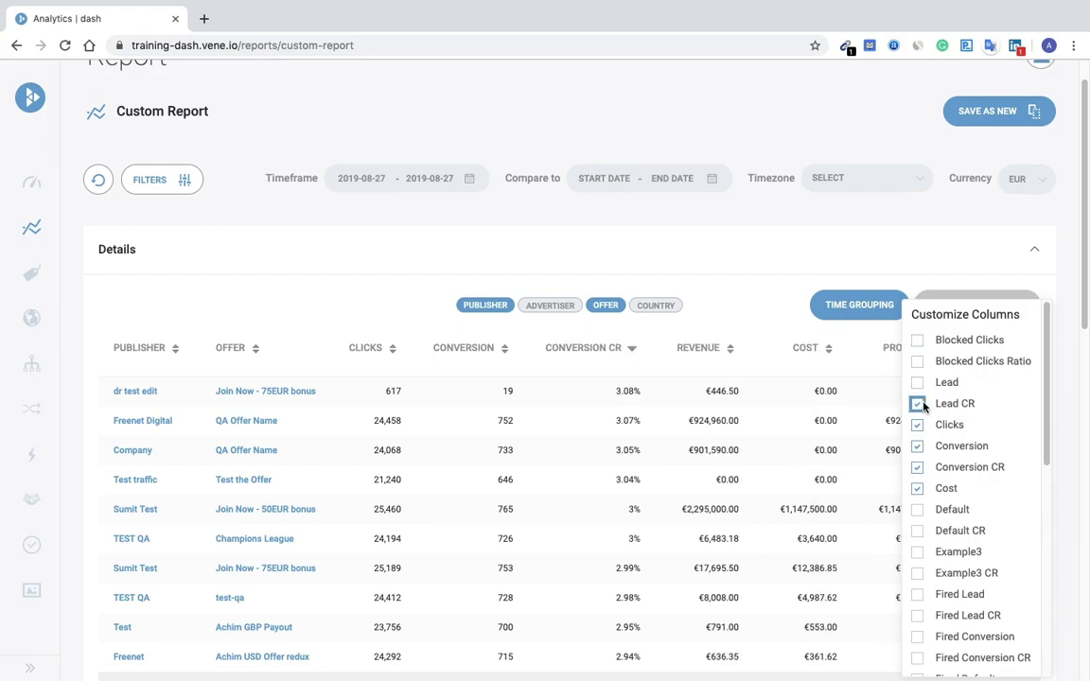
{"action": "left_click", "coordinate": [918, 510]}
{"action": "left_click", "coordinate": [918, 531]}
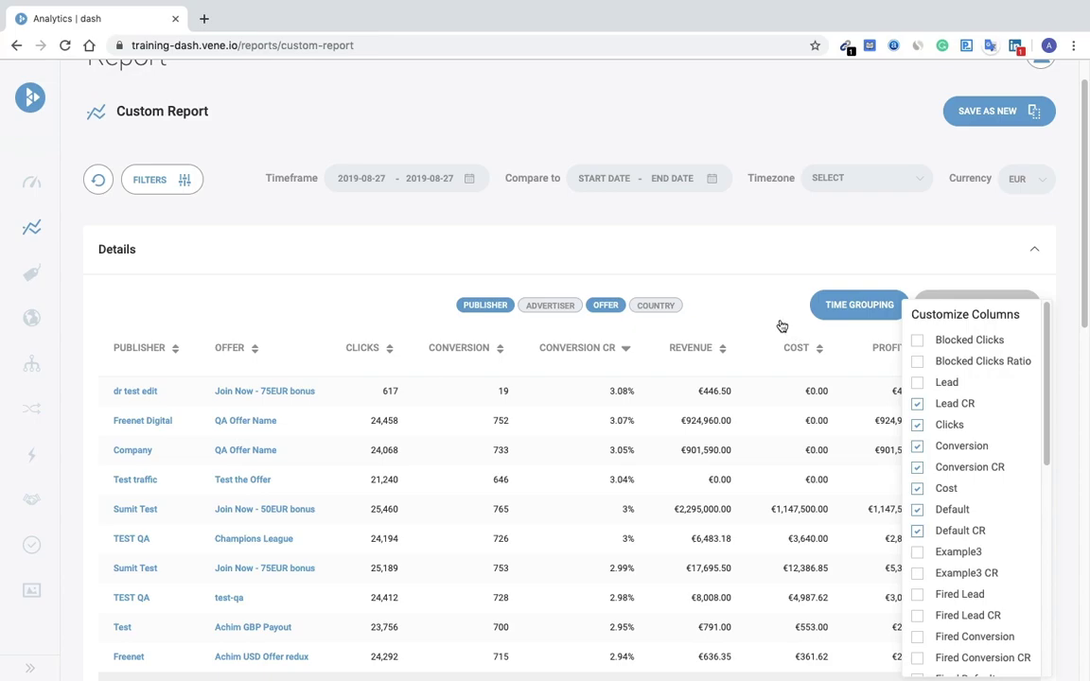
{"action": "left_click", "coordinate": [782, 326]}
Step: View the Custom Report's graph and open the Events Report from the list of reports
{"action": "scroll", "coordinate": [562, 319], "scroll_direction": "down", "scroll_amount": 8}
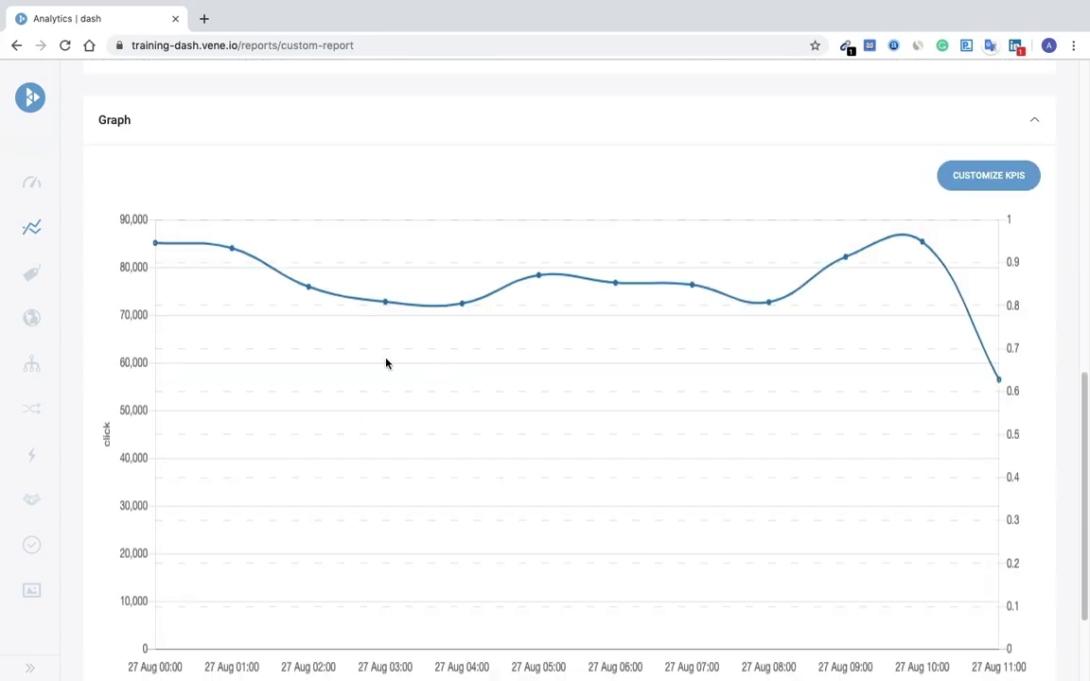
{"action": "left_click", "coordinate": [33, 234]}
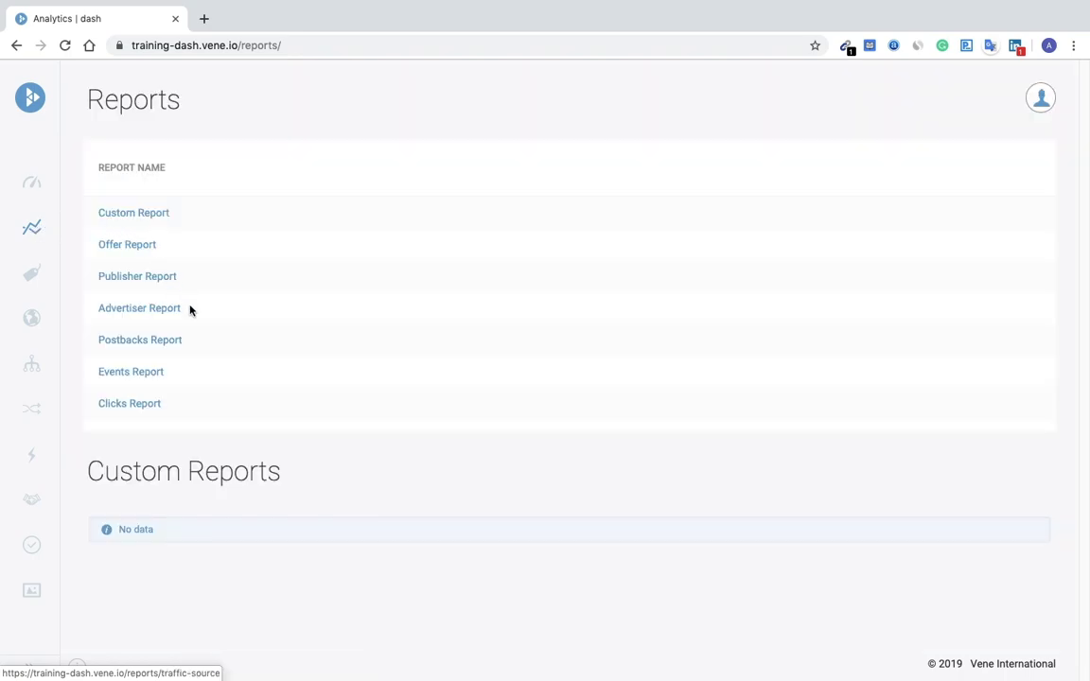
{"action": "left_click", "coordinate": [139, 374]}
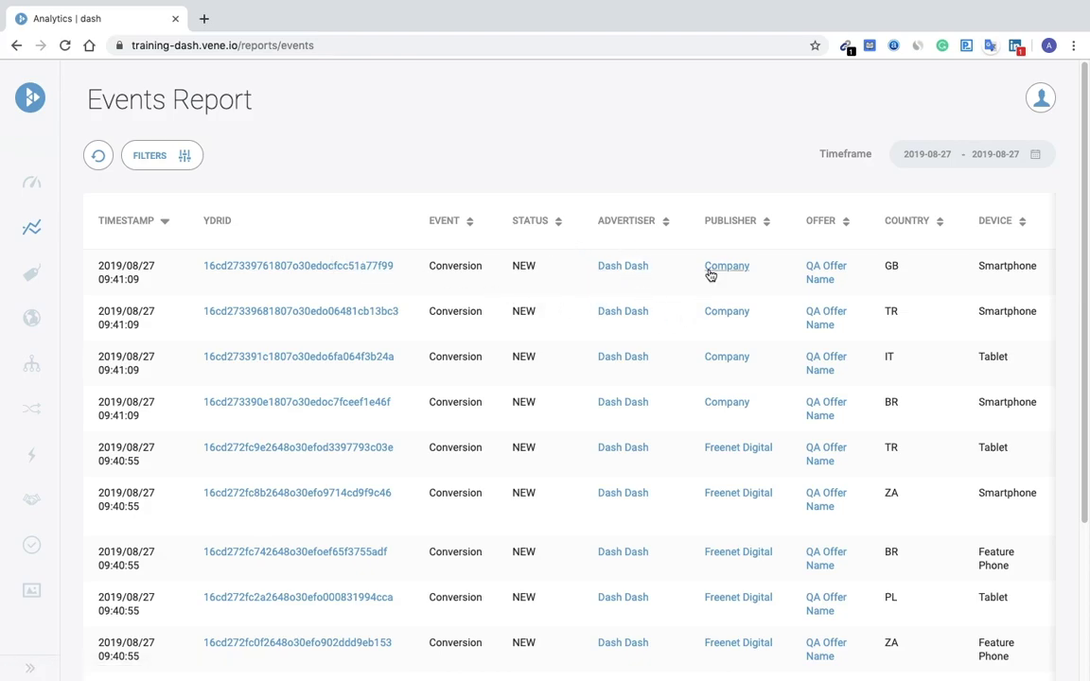
Step: Open the tracking details of the first conversion in the Events Report and review its click and event data
{"action": "left_click", "coordinate": [360, 271]}
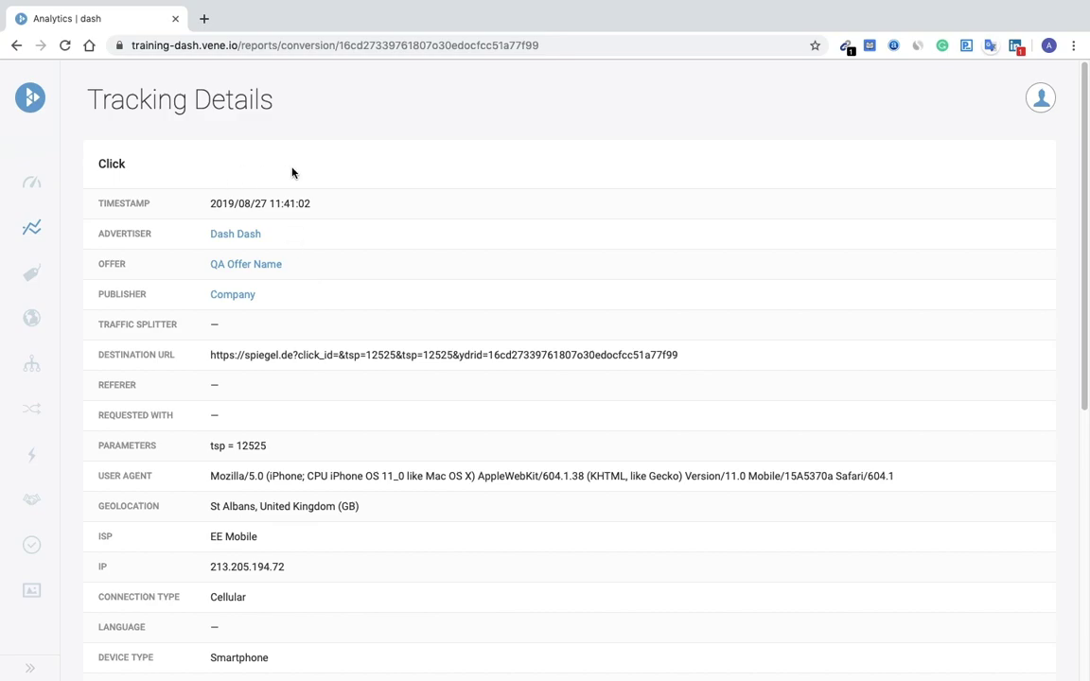
{"action": "scroll", "coordinate": [393, 374], "scroll_direction": "down", "scroll_amount": 2}
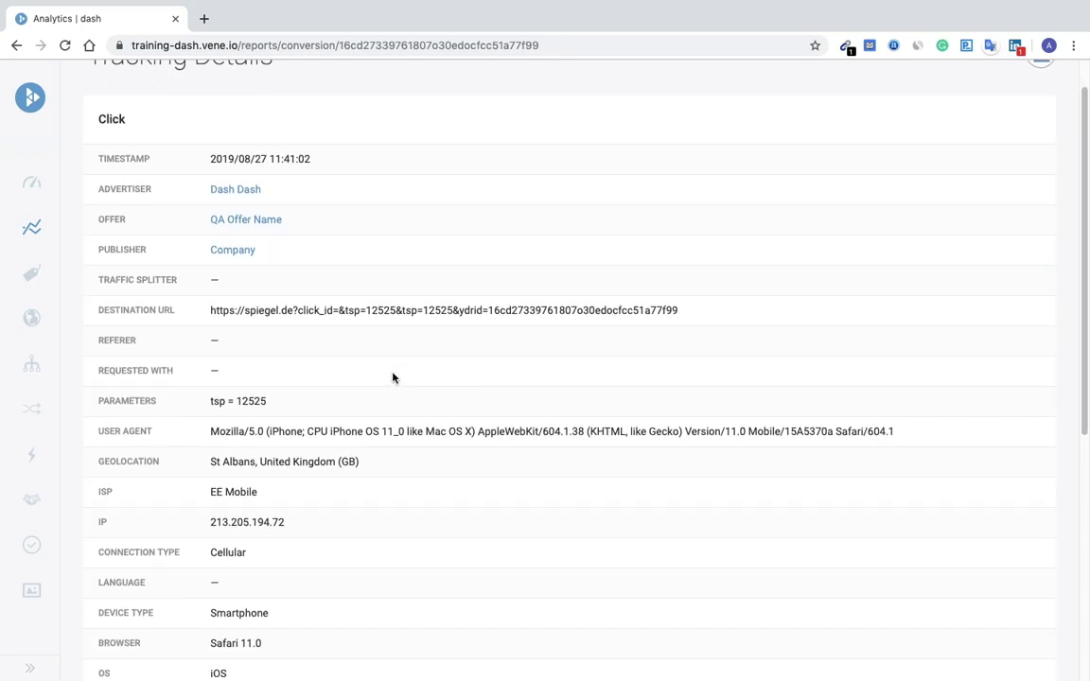
{"action": "scroll", "coordinate": [417, 435], "scroll_direction": "down", "scroll_amount": 2}
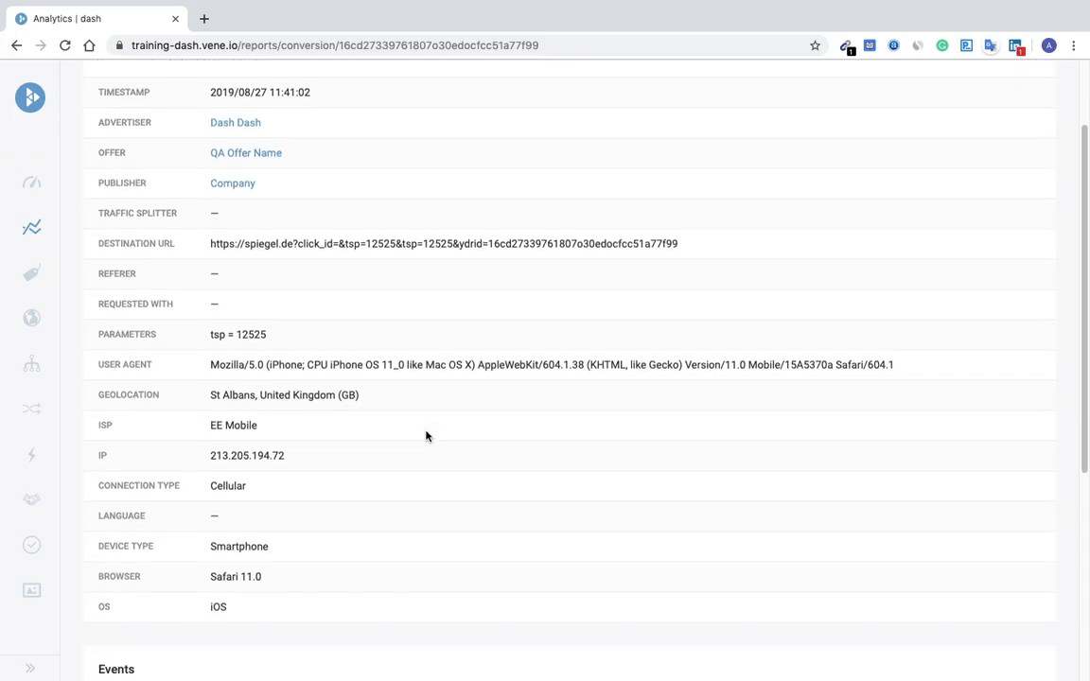
{"action": "scroll", "coordinate": [458, 499], "scroll_direction": "down", "scroll_amount": 5}
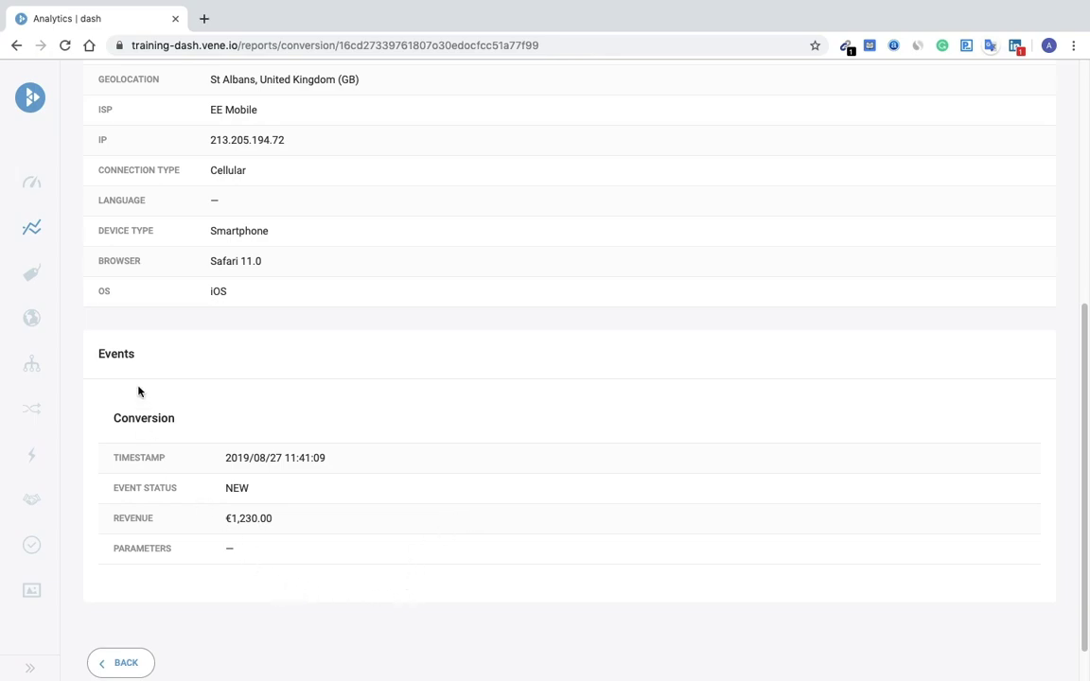
Step: Open a blank new-advertiser form and look through its Advertiser, Contact and Billing sections
{"action": "left_click", "coordinate": [33, 369]}
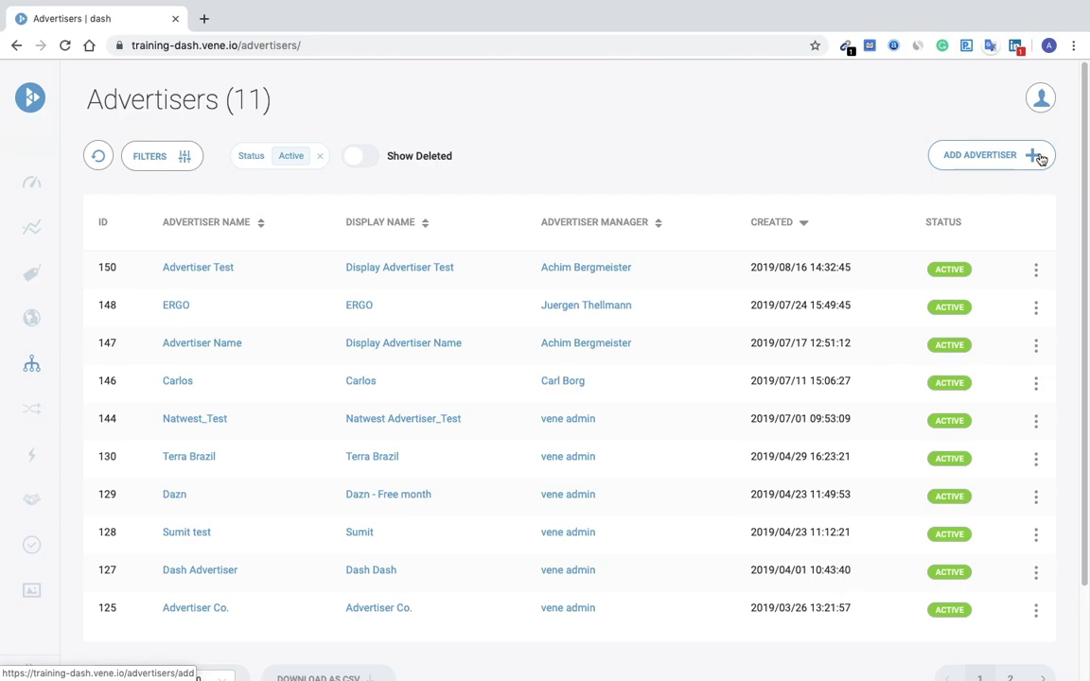
{"action": "left_click", "coordinate": [1038, 157]}
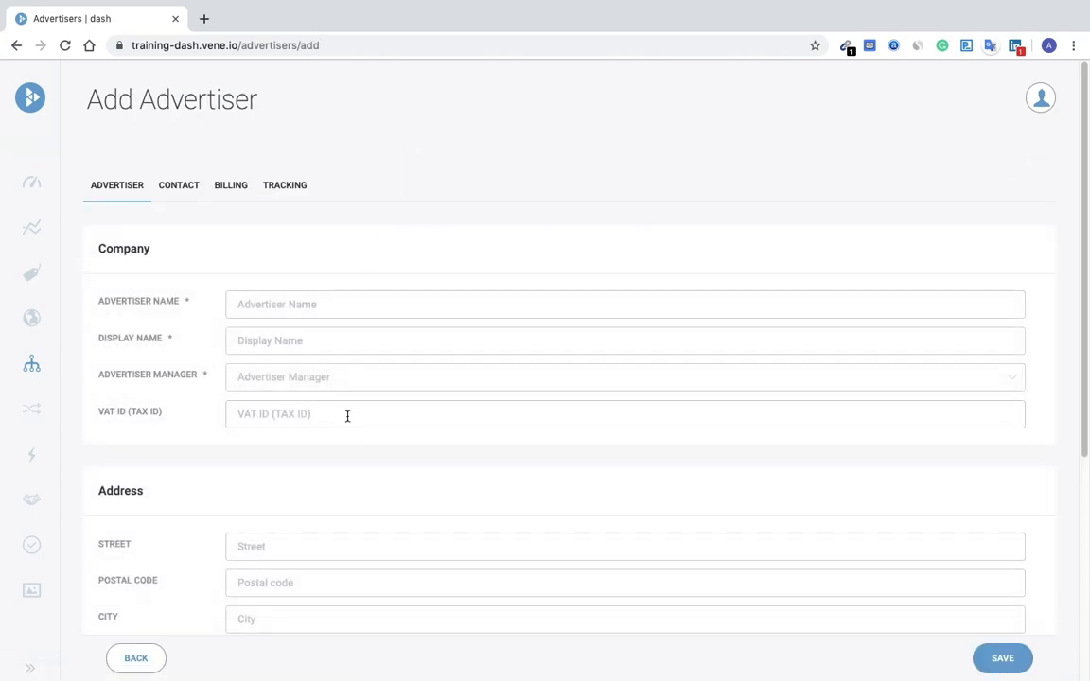
{"action": "scroll", "coordinate": [350, 418], "scroll_direction": "down", "scroll_amount": 1}
{"action": "scroll", "coordinate": [352, 421], "scroll_direction": "up", "scroll_amount": 1}
{"action": "left_click", "coordinate": [175, 186]}
{"action": "left_click", "coordinate": [225, 187]}
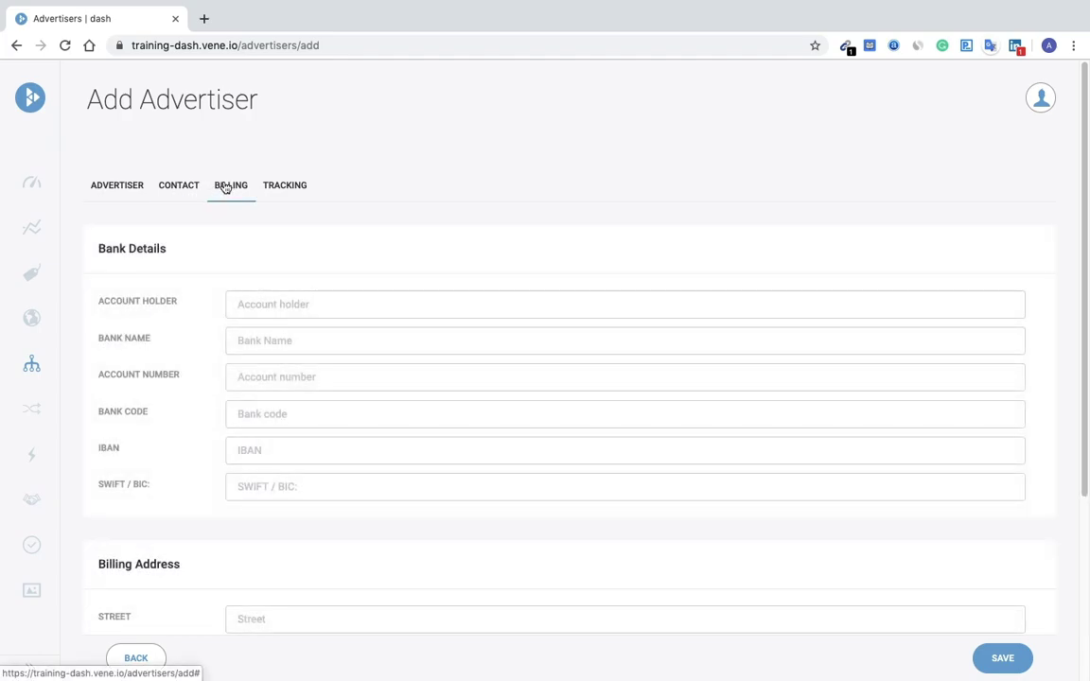
Step: Open the details of the advertiser Advertiser Test and view its tracking and external integrations
{"action": "left_click", "coordinate": [38, 374]}
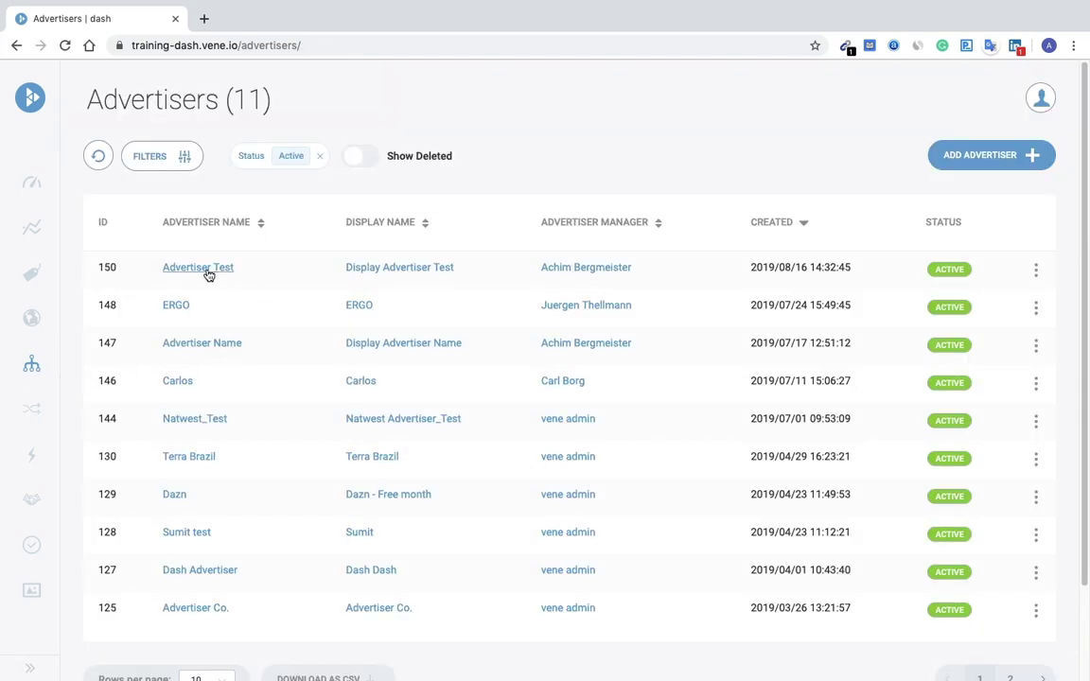
{"action": "left_click", "coordinate": [201, 268]}
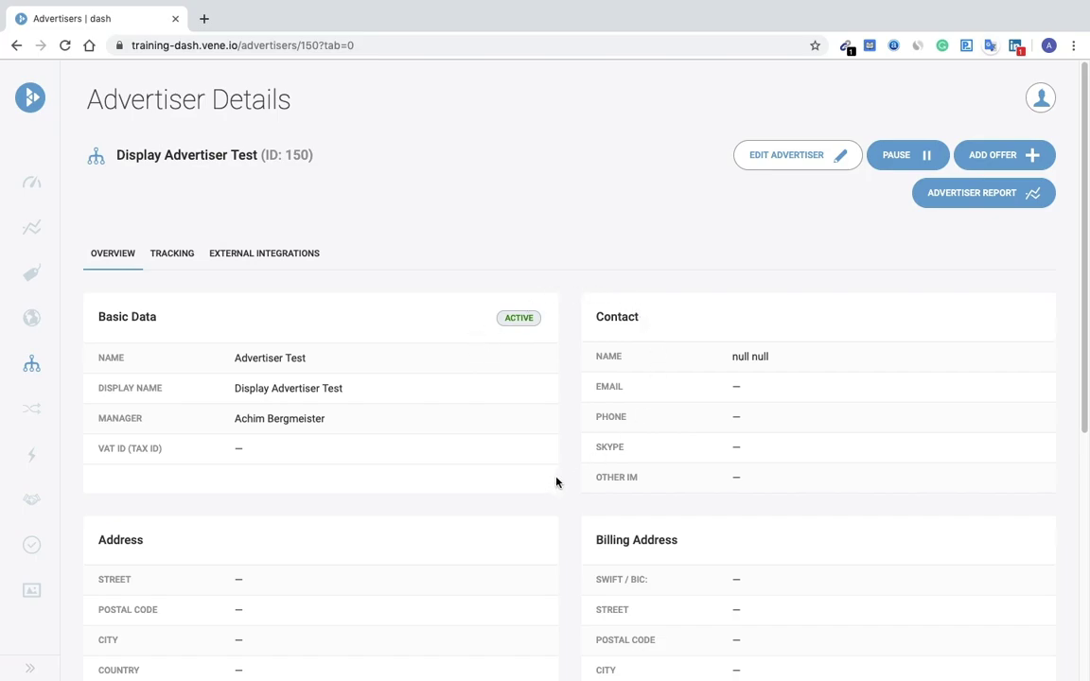
{"action": "left_click", "coordinate": [177, 266]}
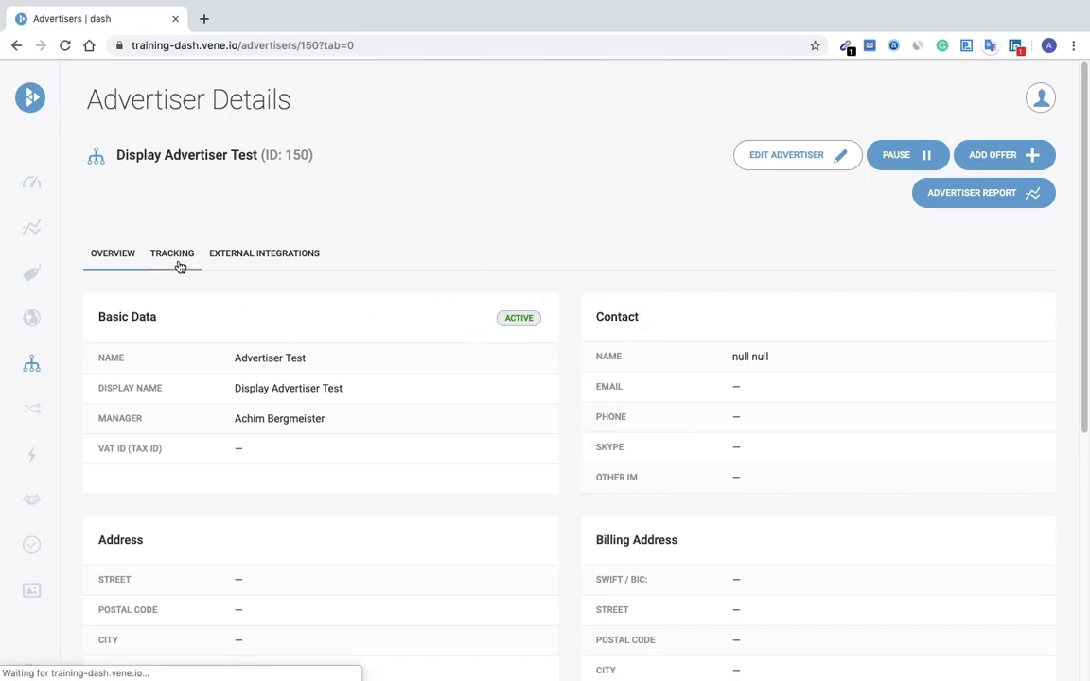
{"action": "left_click", "coordinate": [227, 256]}
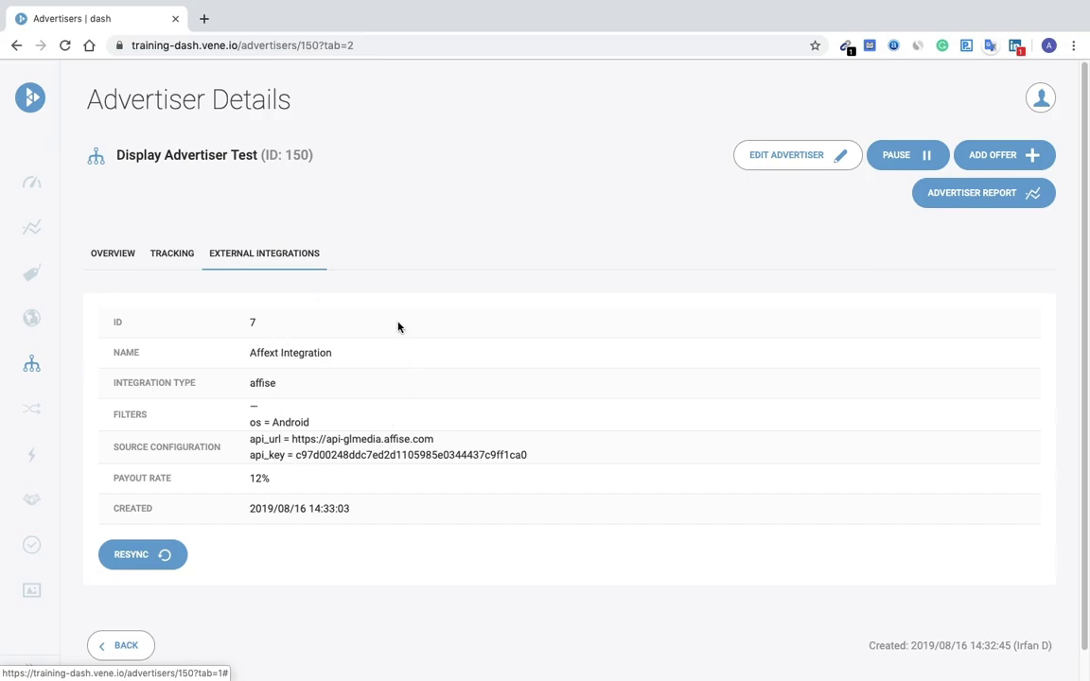
Step: Open a blank new-publisher form and look through its Publisher, Contact and Billing sections
{"action": "left_click", "coordinate": [33, 324]}
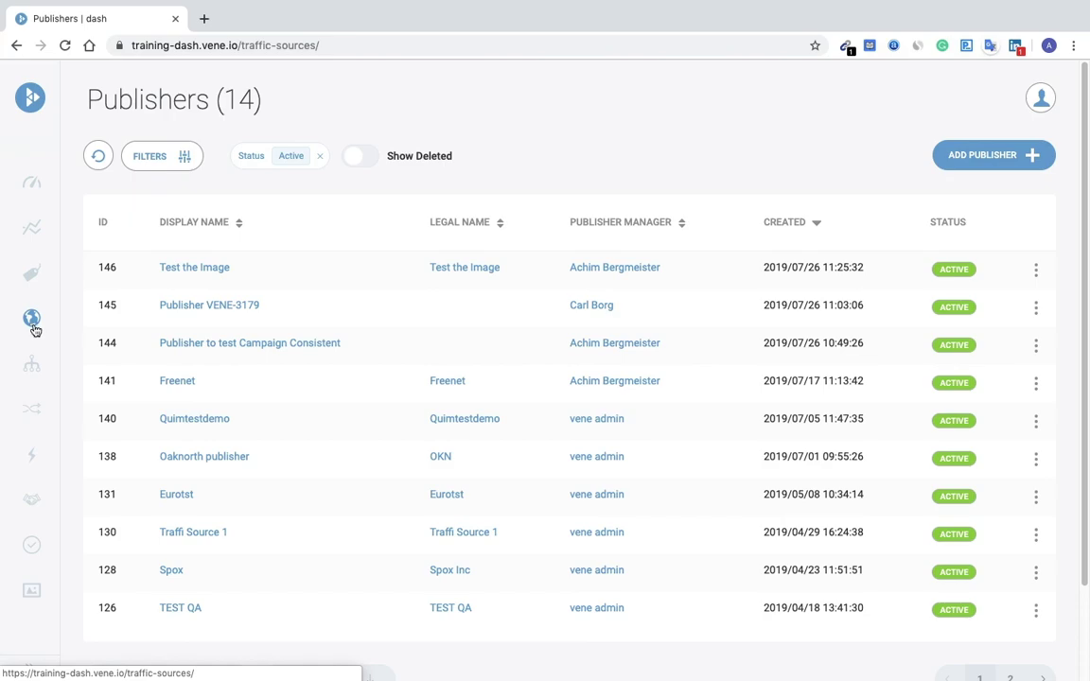
{"action": "left_click", "coordinate": [1040, 165]}
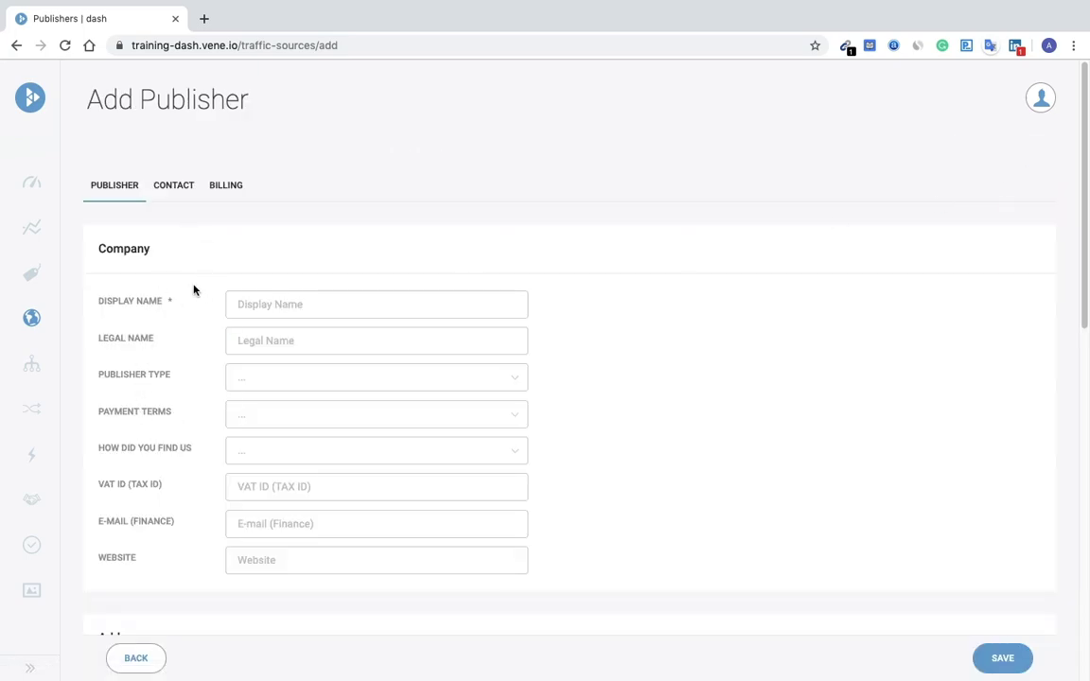
{"action": "left_click", "coordinate": [175, 198]}
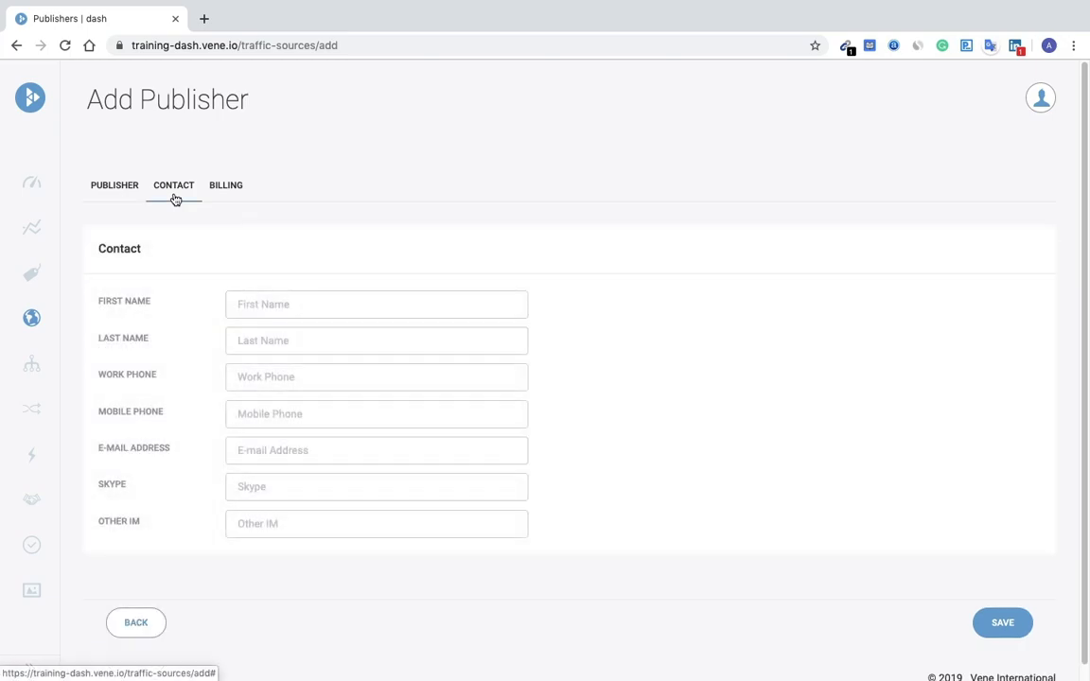
{"action": "left_click", "coordinate": [225, 189]}
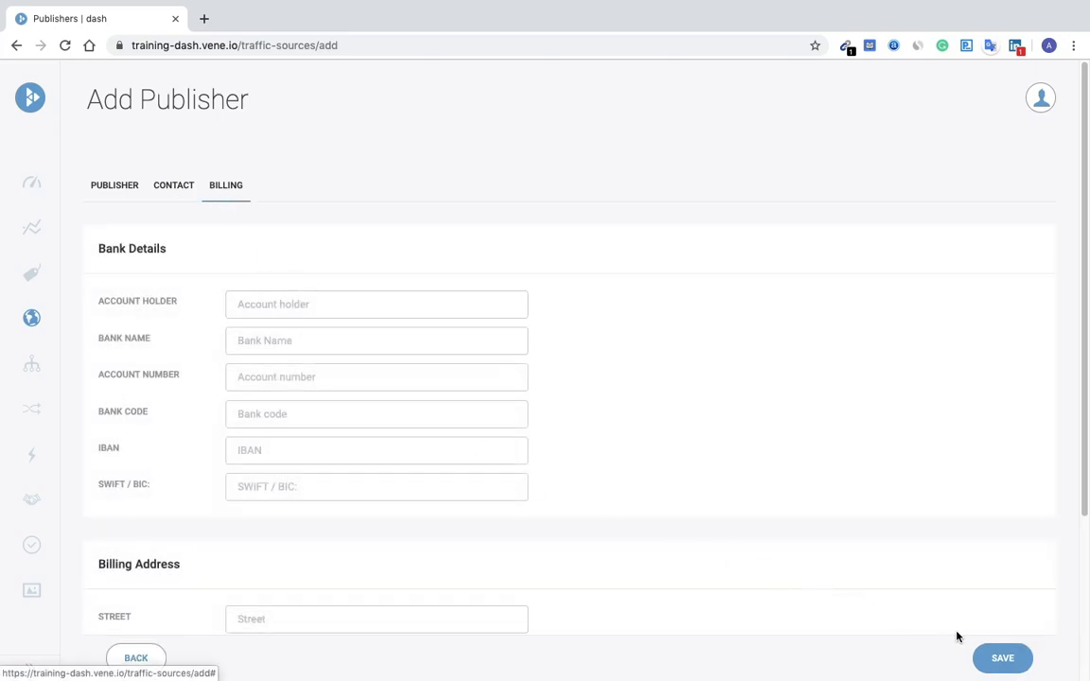
Step: Open the details of the publisher Test the Image and review its overview information
{"action": "left_click", "coordinate": [32, 319]}
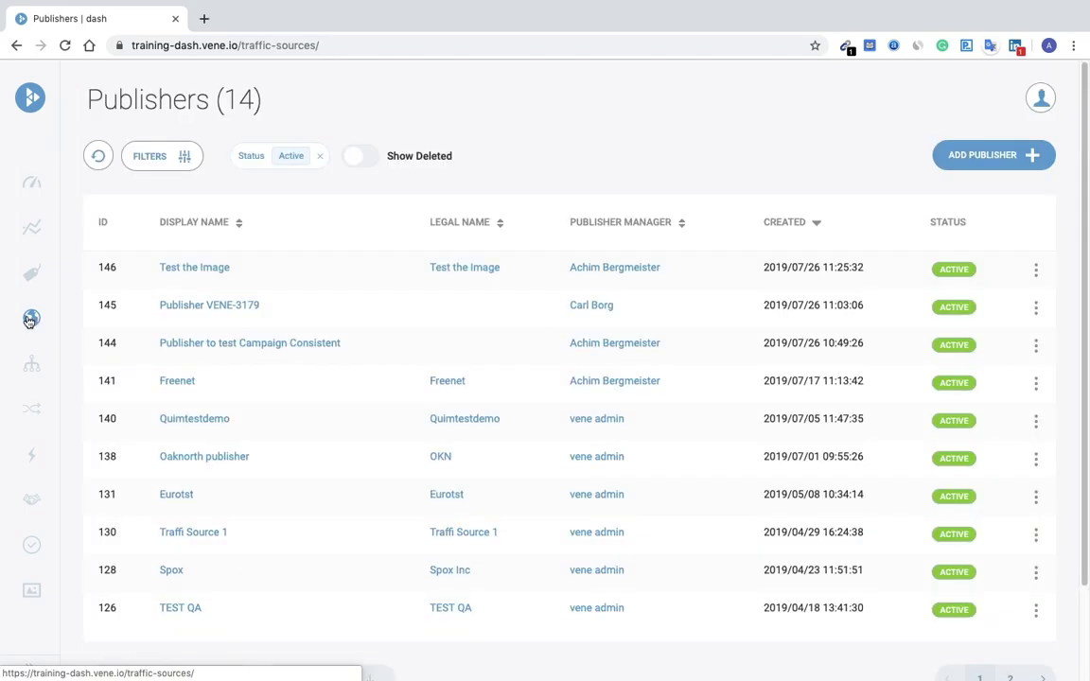
{"action": "left_click", "coordinate": [174, 273]}
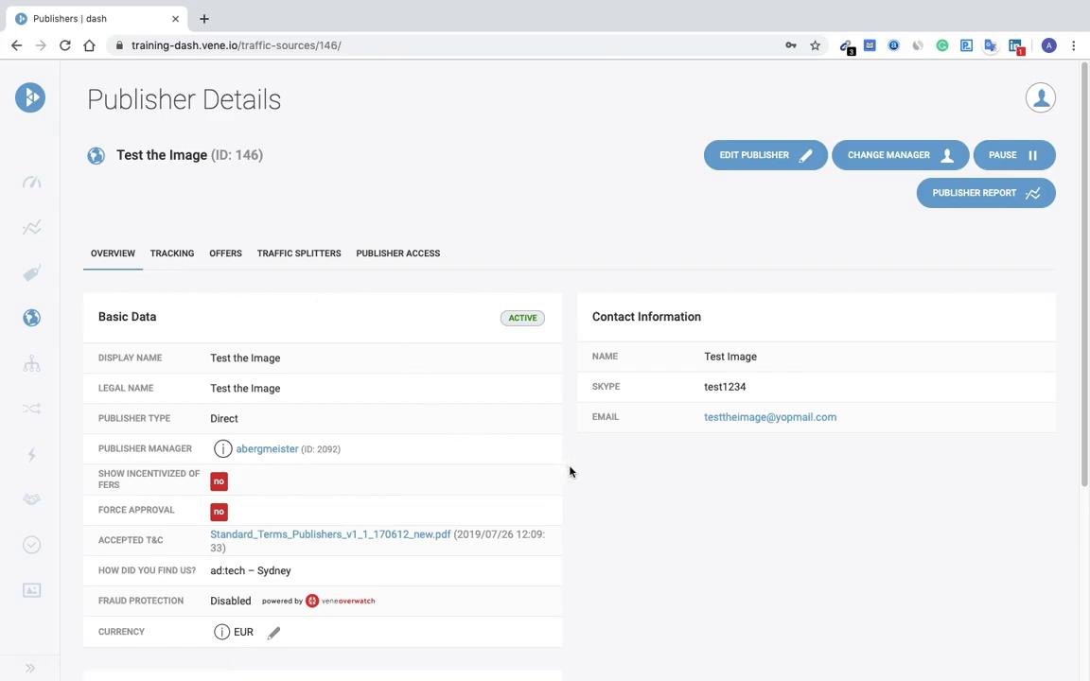
{"action": "scroll", "coordinate": [622, 499], "scroll_direction": "down", "scroll_amount": 2}
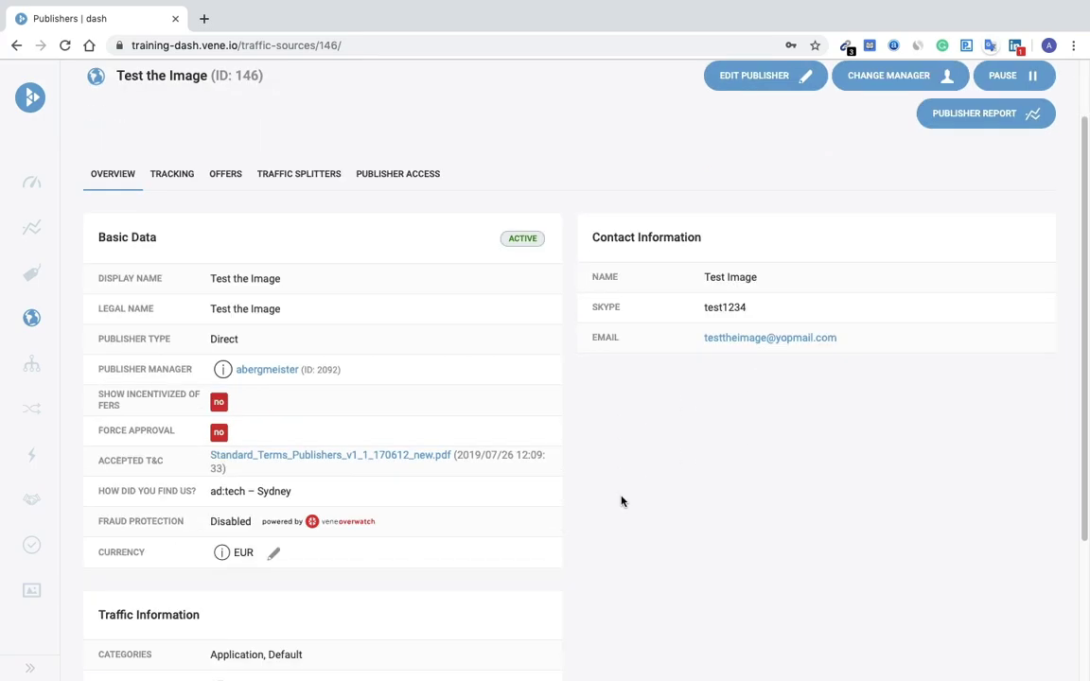
{"action": "scroll", "coordinate": [622, 504], "scroll_direction": "down", "scroll_amount": 3}
{"action": "scroll", "coordinate": [615, 508], "scroll_direction": "up", "scroll_amount": 5}
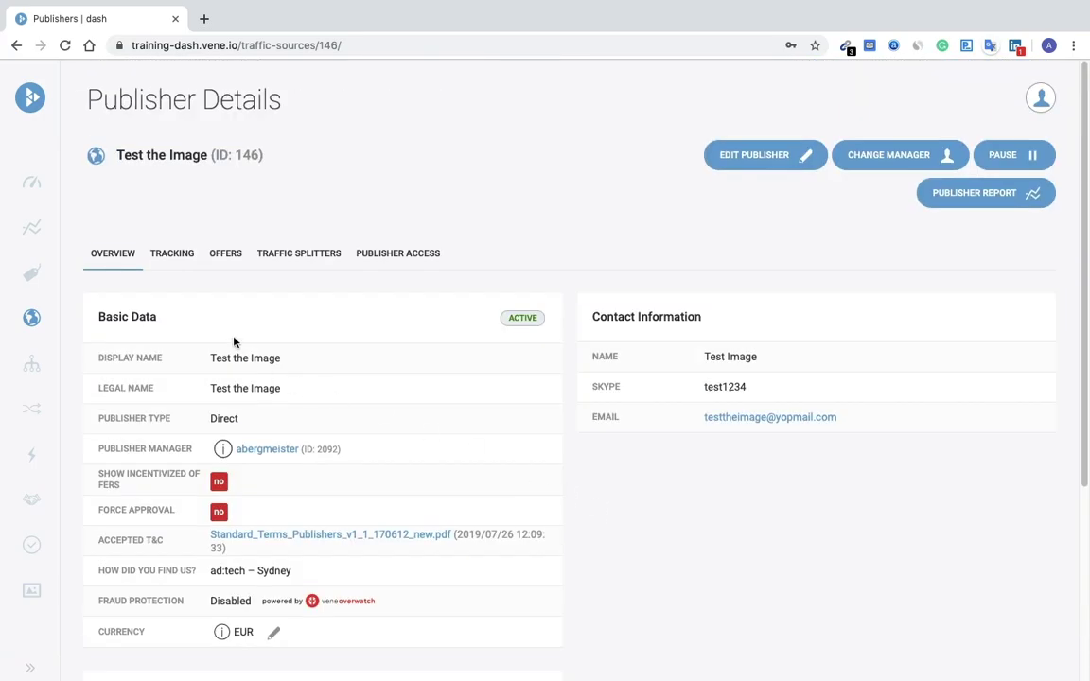
Step: Open the publisher's tracking set Clicktag for Traffic Source (146) for editing
{"action": "left_click", "coordinate": [175, 269]}
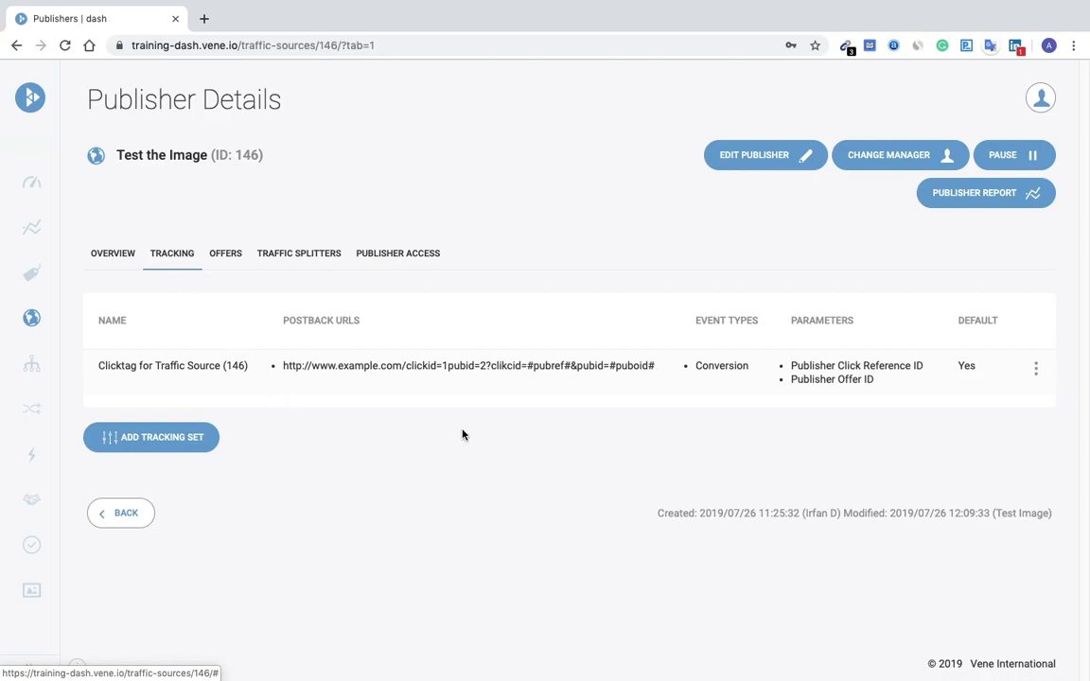
{"action": "left_click", "coordinate": [1036, 371]}
{"action": "left_click", "coordinate": [1029, 419]}
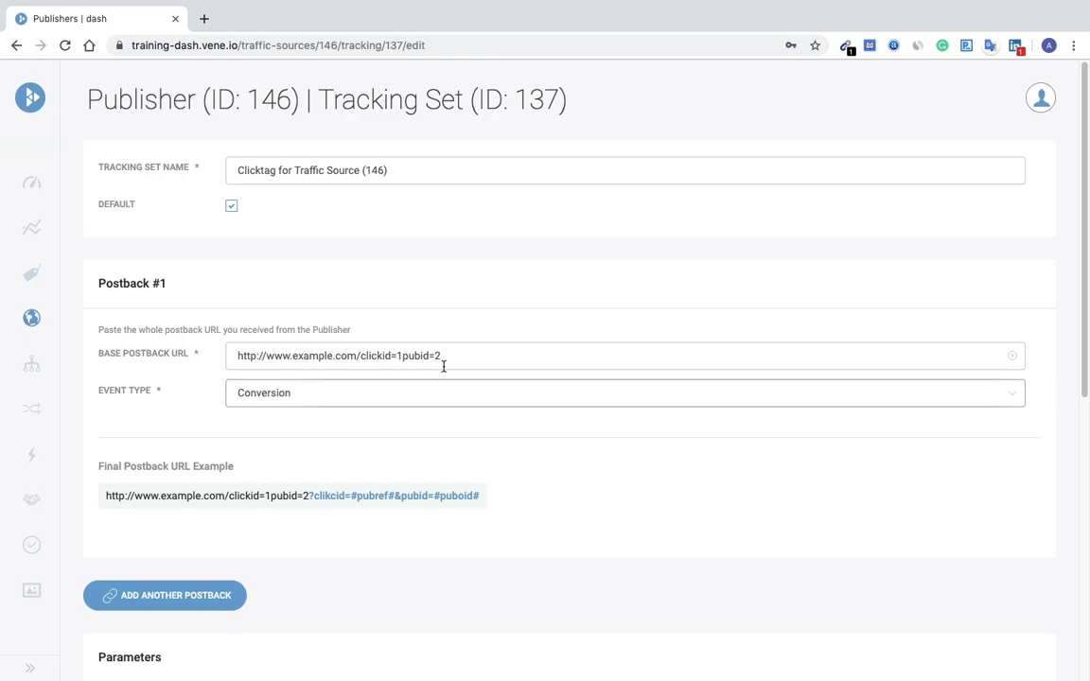
Step: Examine the tracking set's base postback URL, parameter mappings and click parameters example, and save the tracking set
{"action": "left_click_drag", "start_coordinate": [359, 357], "coordinate": [426, 356]}
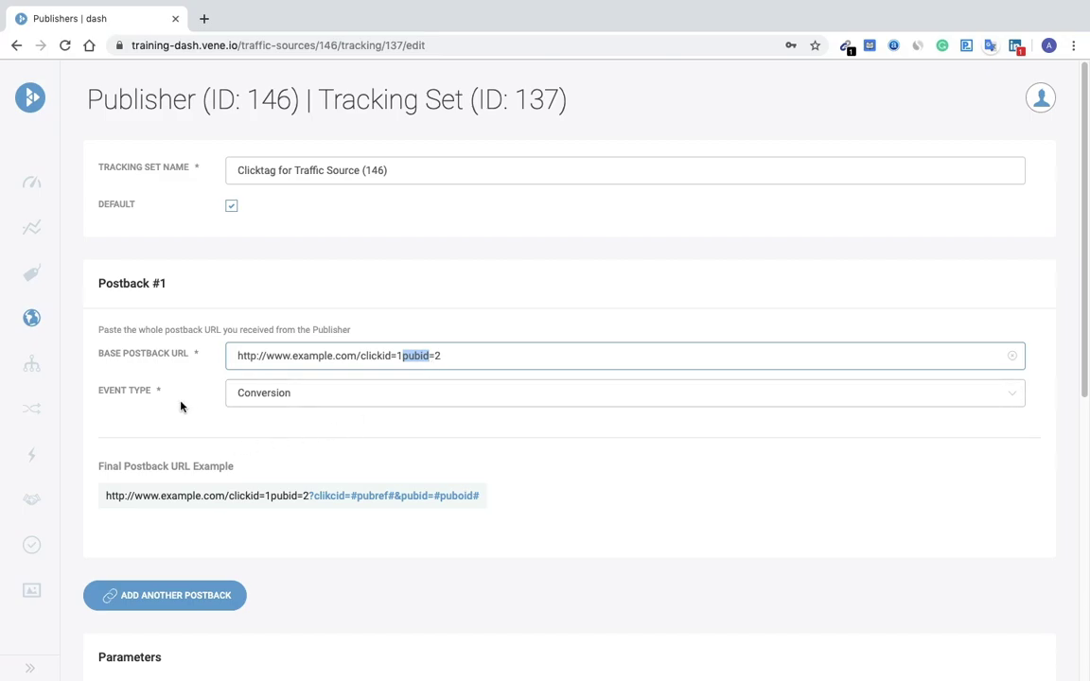
{"action": "left_click", "coordinate": [502, 453]}
{"action": "scroll", "coordinate": [507, 452], "scroll_direction": "down", "scroll_amount": 3}
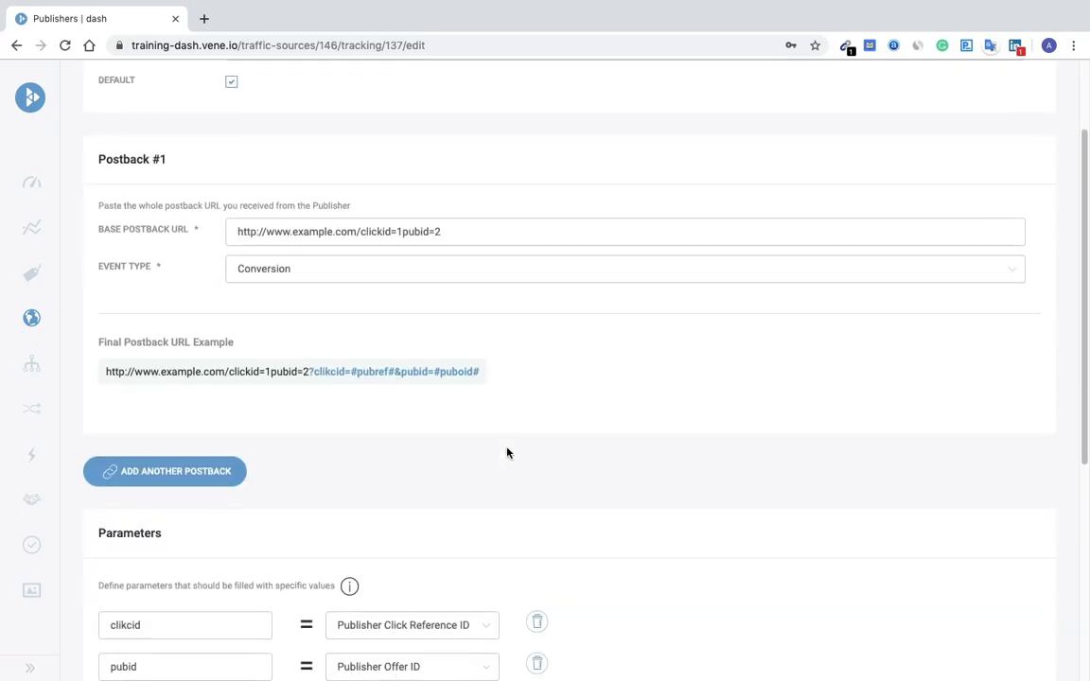
{"action": "scroll", "coordinate": [504, 454], "scroll_direction": "down", "scroll_amount": 1}
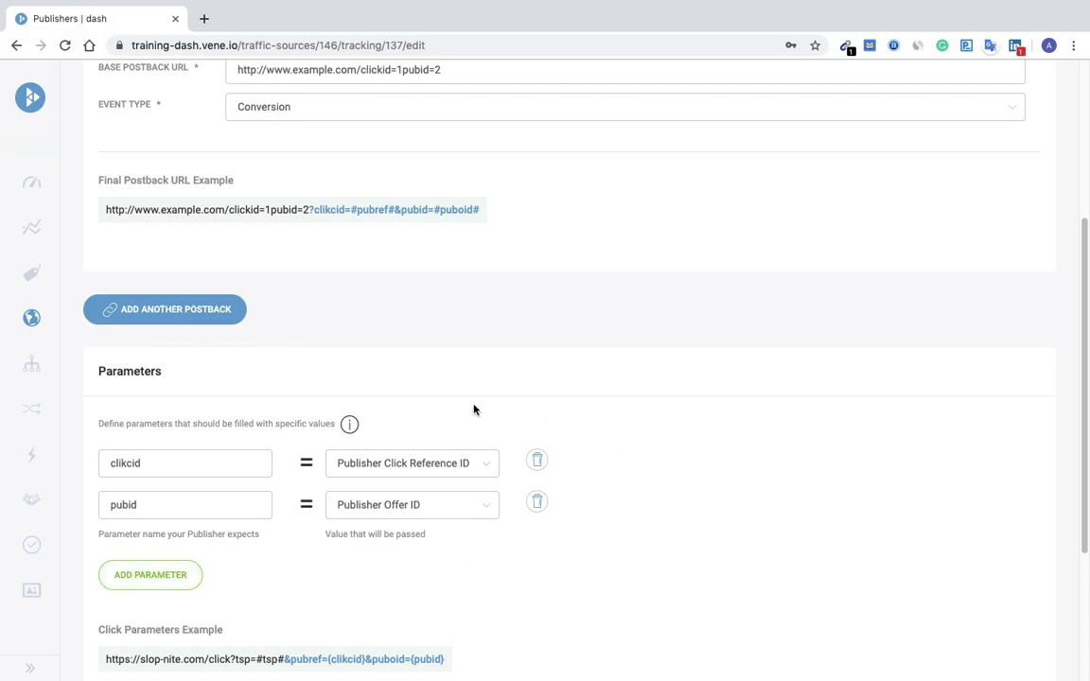
{"action": "scroll", "coordinate": [606, 568], "scroll_direction": "down", "scroll_amount": 1}
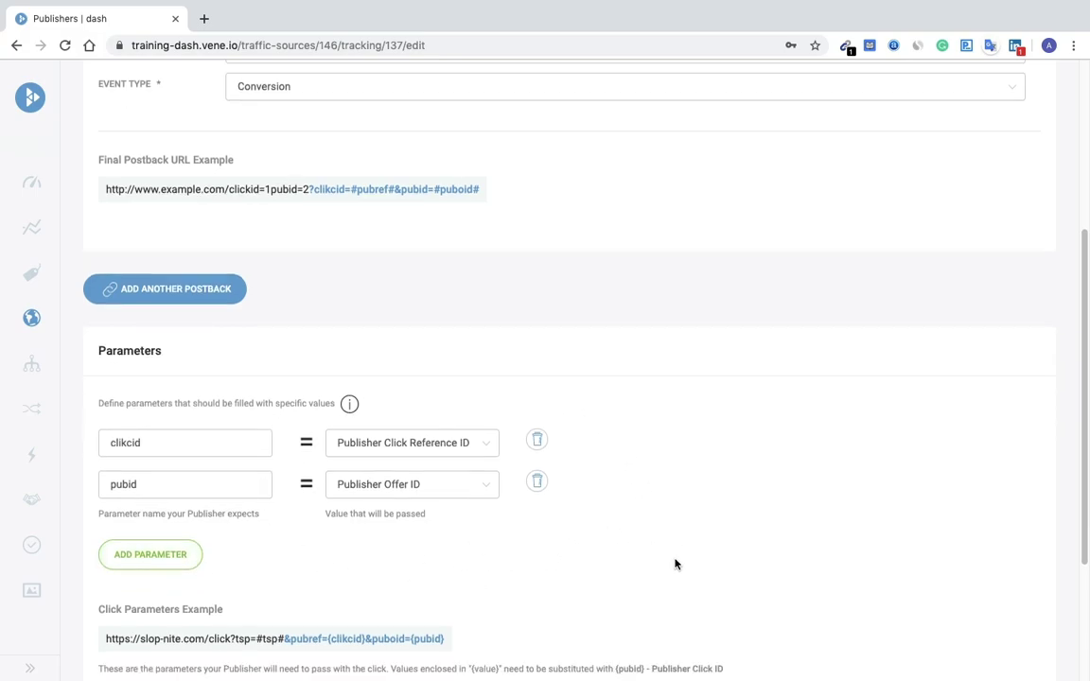
{"action": "scroll", "coordinate": [408, 467], "scroll_direction": "up", "scroll_amount": 1}
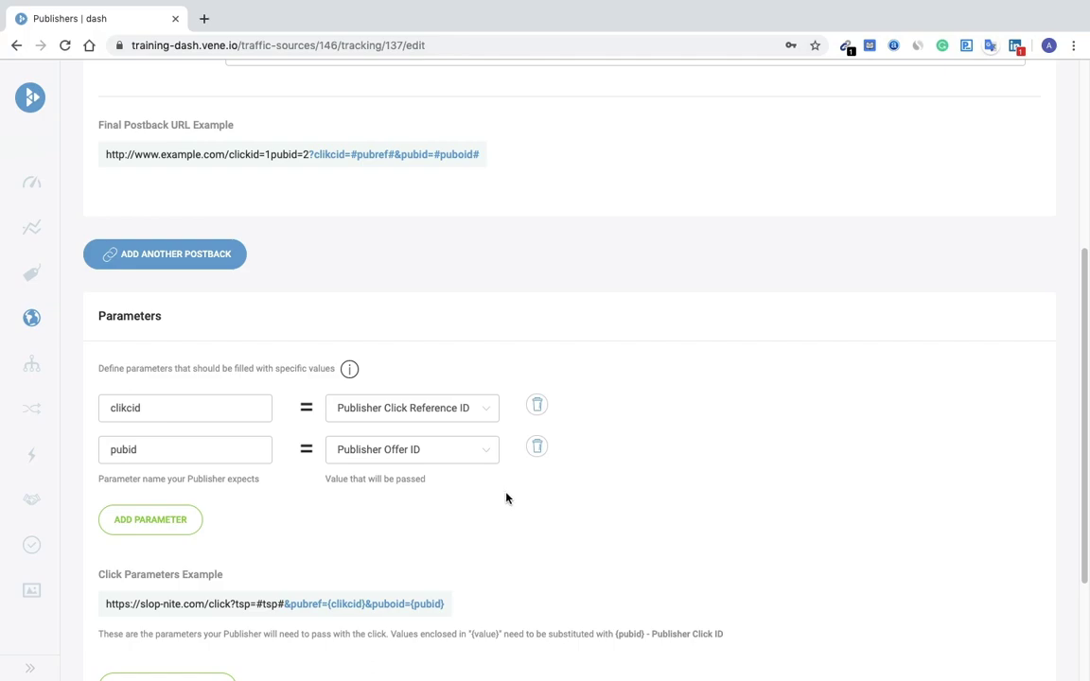
{"action": "scroll", "coordinate": [536, 503], "scroll_direction": "up", "scroll_amount": 1}
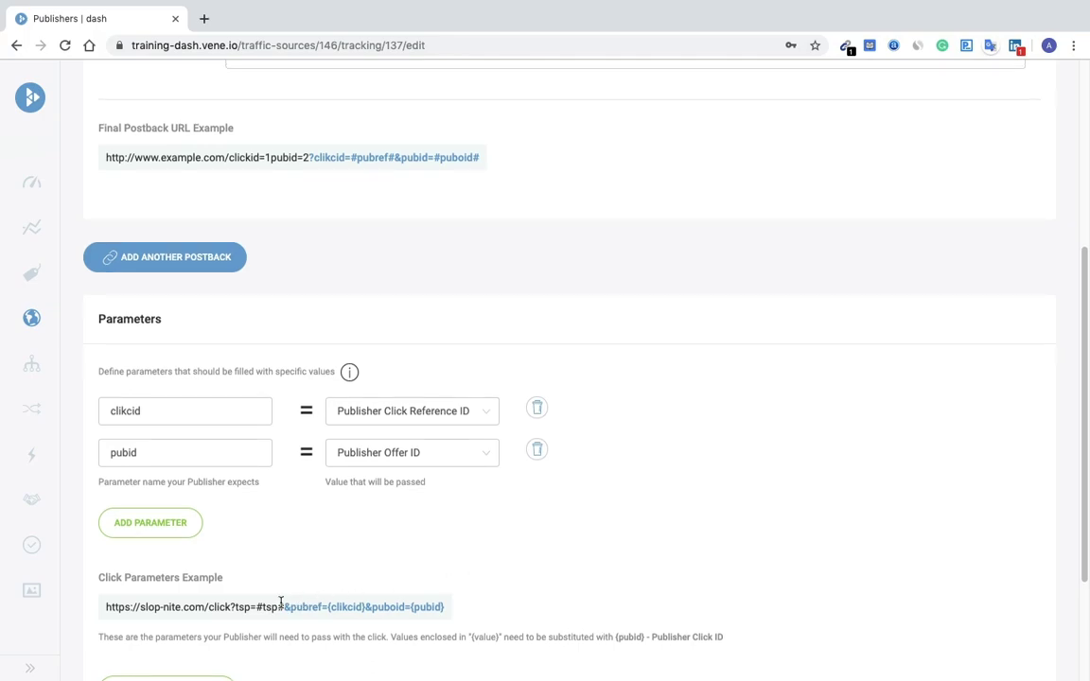
{"action": "left_click_drag", "start_coordinate": [114, 610], "coordinate": [506, 608]}
{"action": "left_click", "coordinate": [606, 576]}
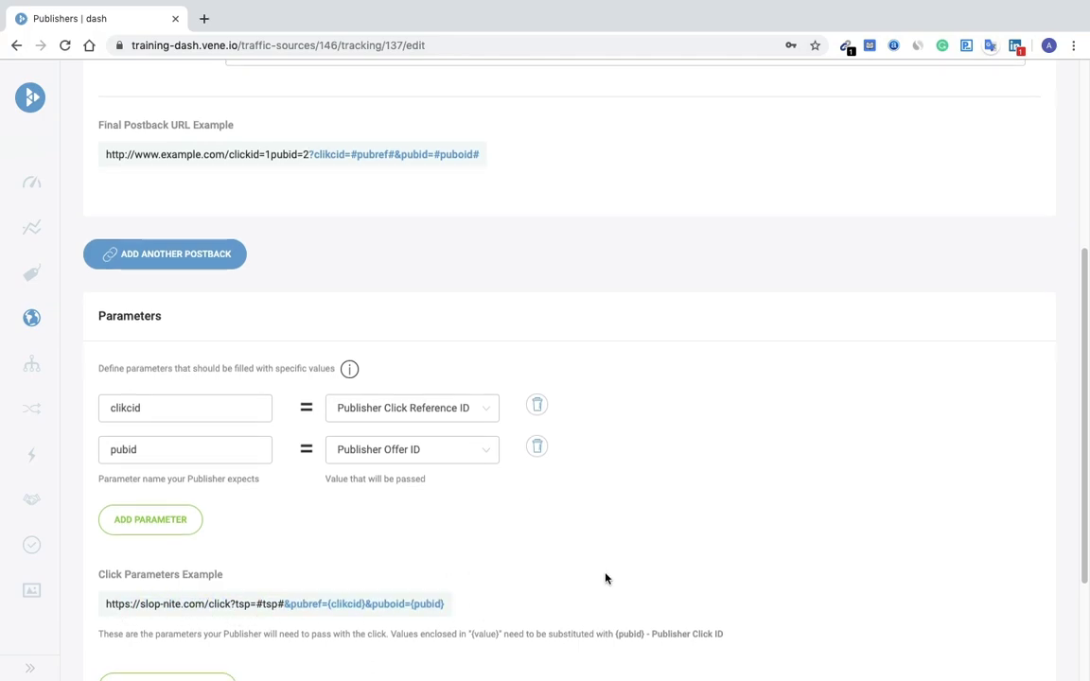
{"action": "scroll", "coordinate": [609, 578], "scroll_direction": "down", "scroll_amount": 4}
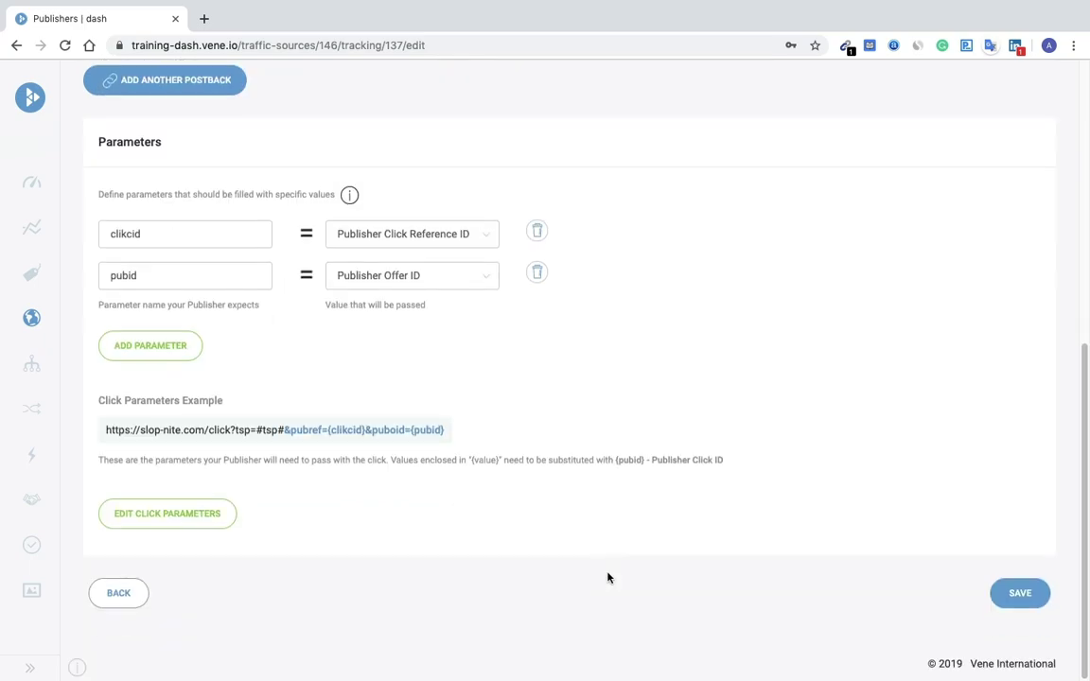
{"action": "left_click", "coordinate": [1021, 595]}
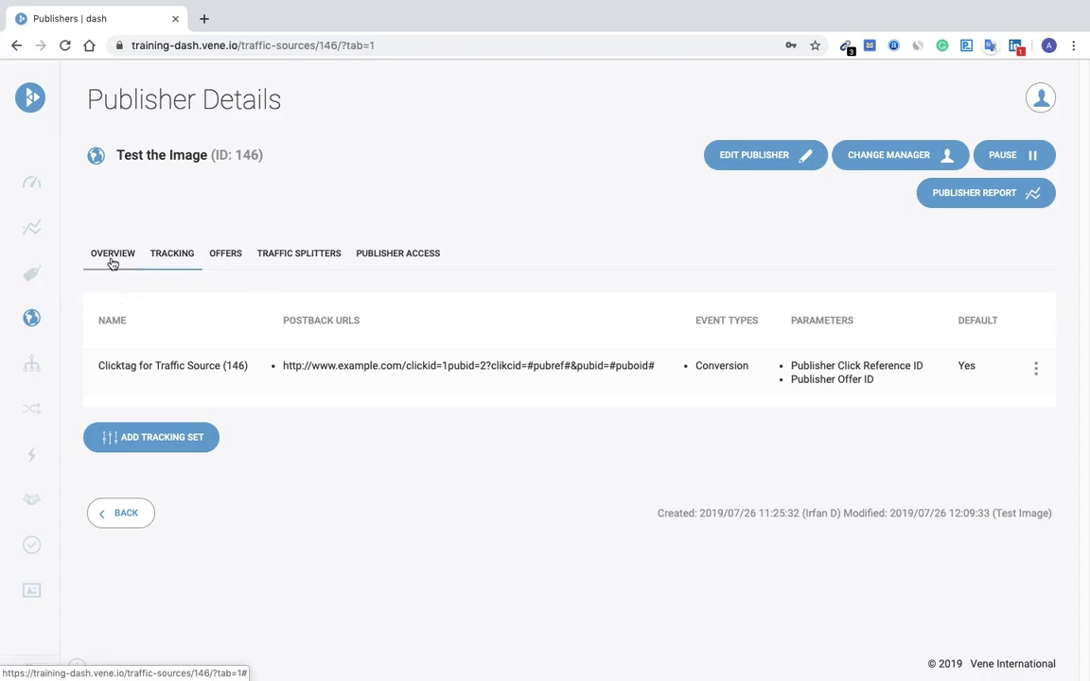
Step: Open a blank new-offer form and look through its Advertiser and Offer Details sections
{"action": "left_click", "coordinate": [31, 277]}
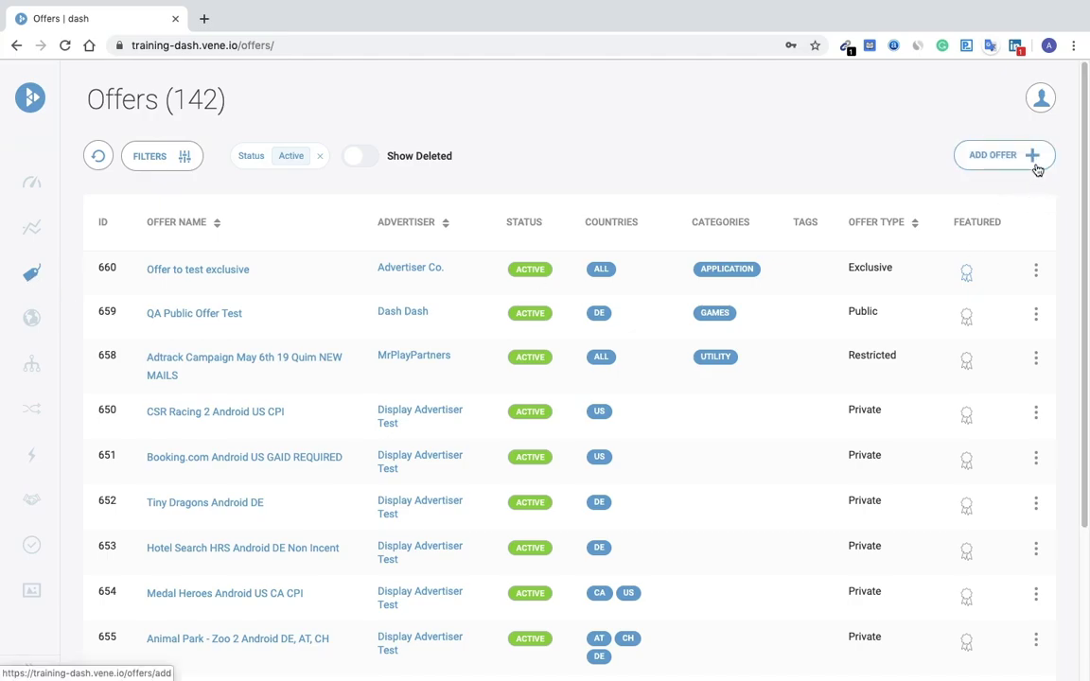
{"action": "left_click", "coordinate": [1036, 166]}
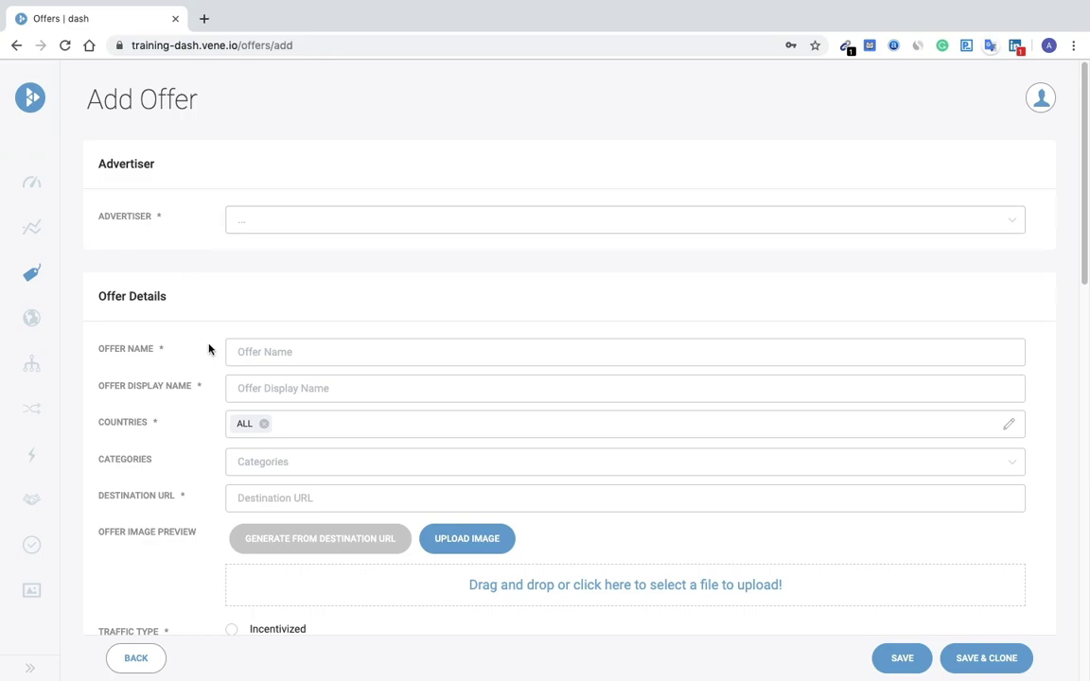
{"action": "scroll", "coordinate": [209, 359], "scroll_direction": "down", "scroll_amount": 1}
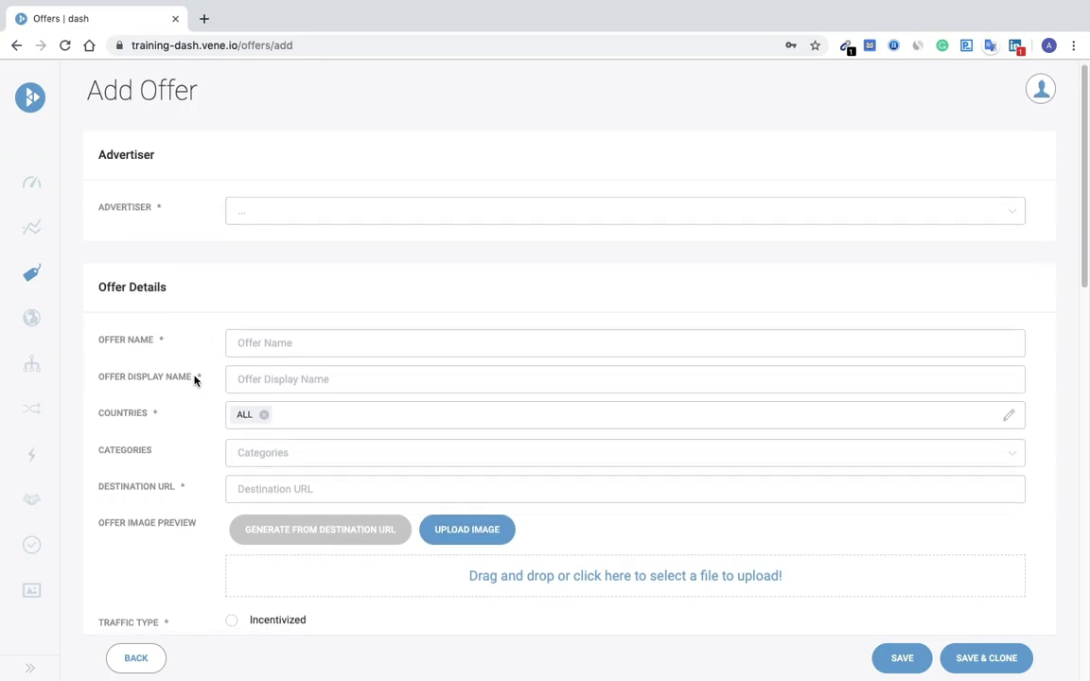
{"action": "scroll", "coordinate": [195, 380], "scroll_direction": "down", "scroll_amount": 1}
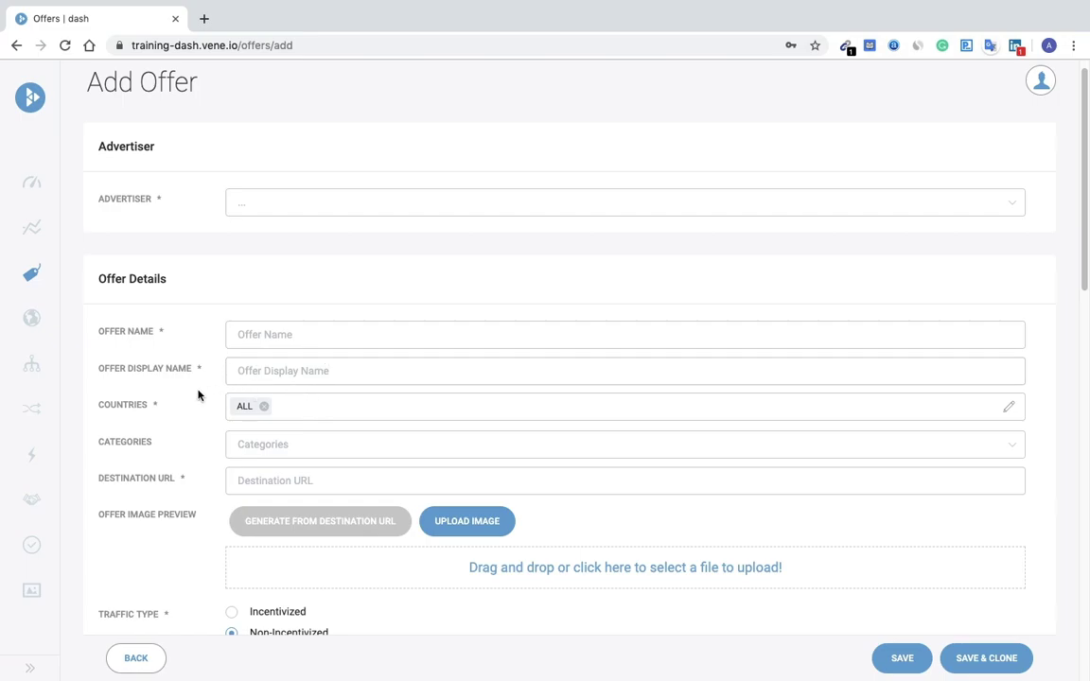
{"action": "scroll", "coordinate": [200, 391], "scroll_direction": "down", "scroll_amount": 3}
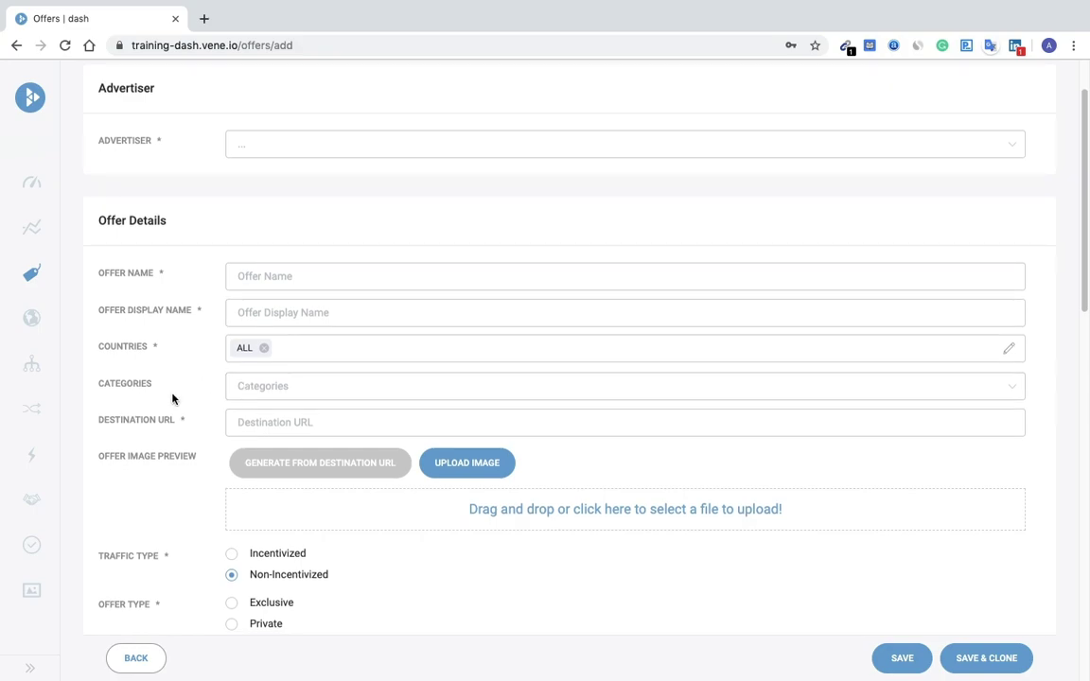
{"action": "scroll", "coordinate": [173, 394], "scroll_direction": "down", "scroll_amount": 3}
{"action": "scroll", "coordinate": [166, 388], "scroll_direction": "down", "scroll_amount": 1}
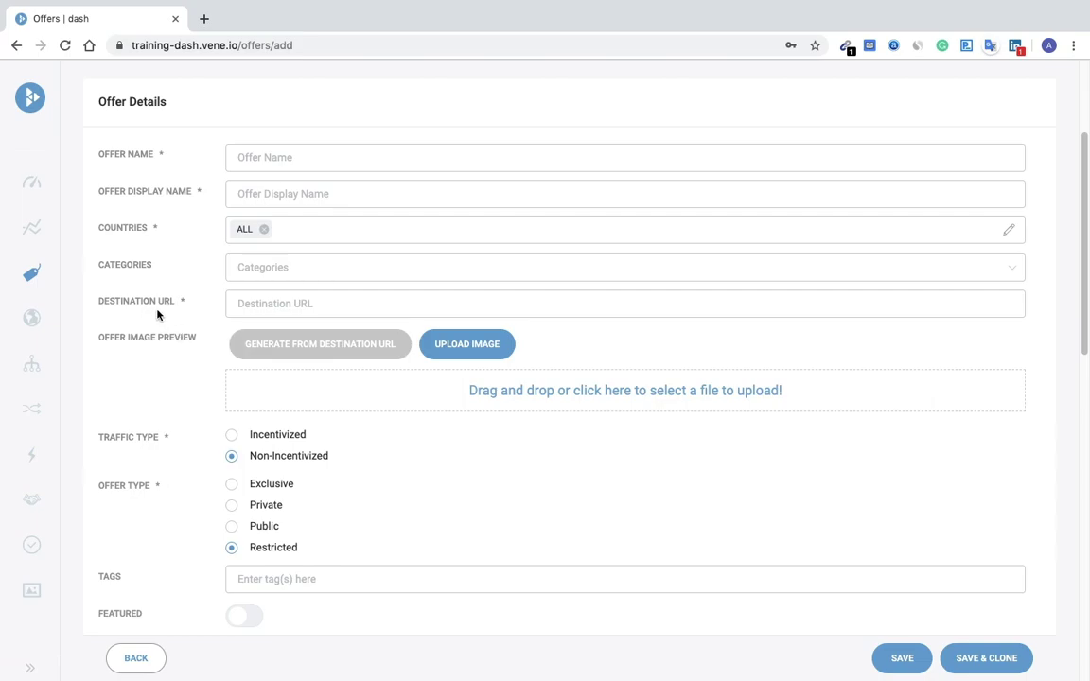
{"action": "scroll", "coordinate": [166, 355], "scroll_direction": "down", "scroll_amount": 2}
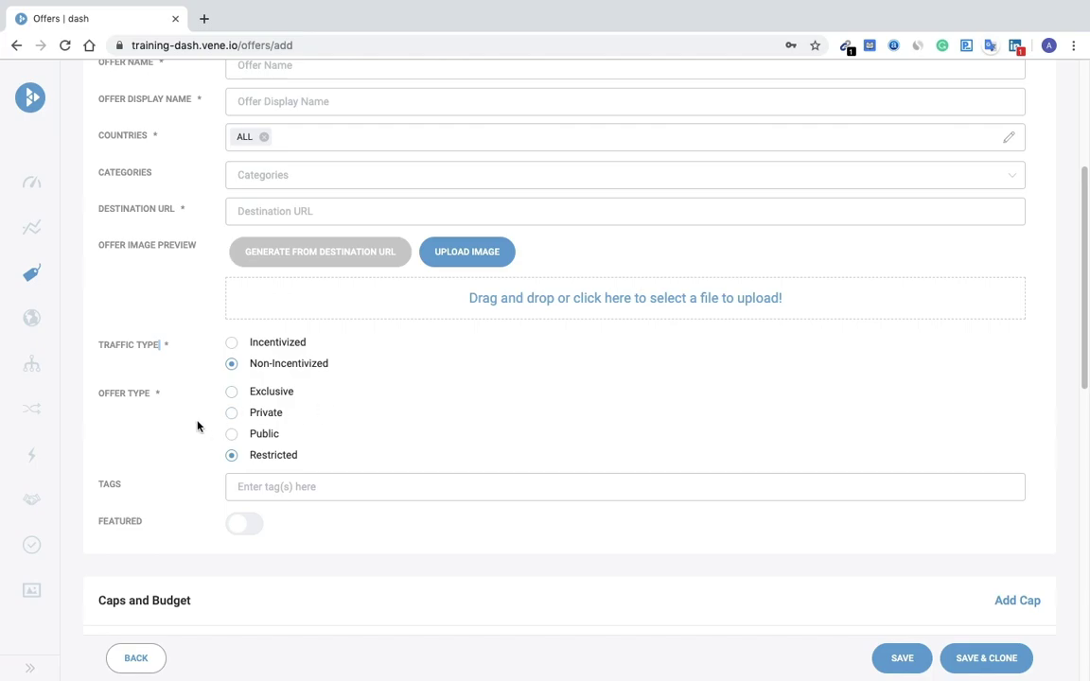
Step: Try the Exclusive, Private and Public offer types, and set the offer type back to Restricted
{"action": "left_click", "coordinate": [232, 392]}
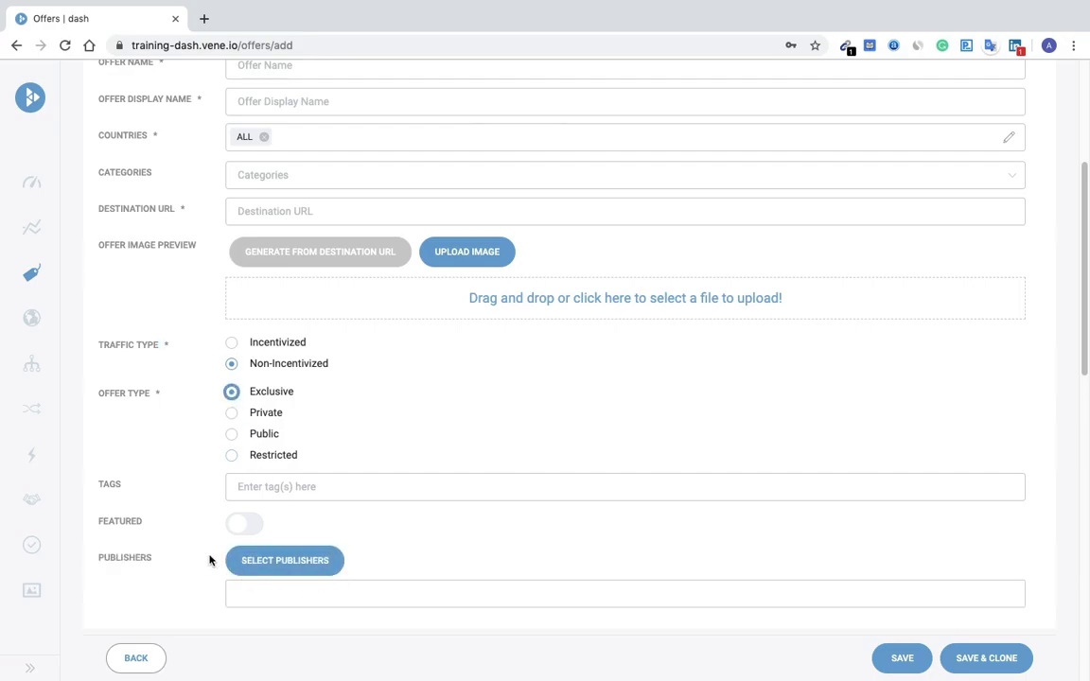
{"action": "left_click", "coordinate": [275, 419]}
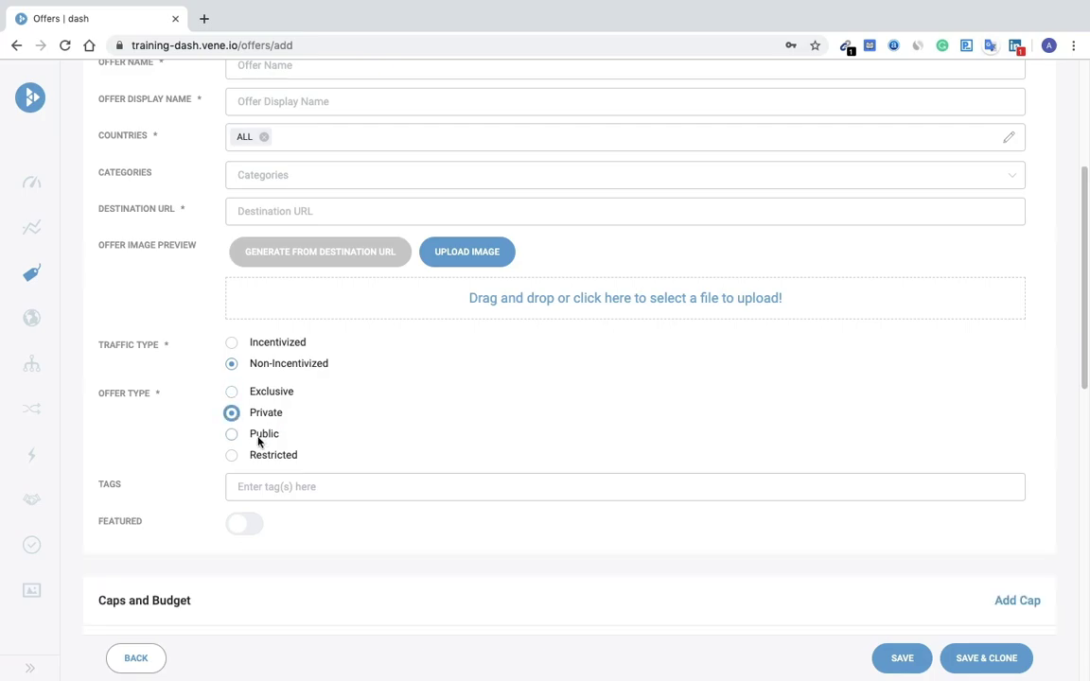
{"action": "left_click", "coordinate": [259, 438]}
{"action": "left_click", "coordinate": [265, 417]}
{"action": "left_click", "coordinate": [278, 458]}
Step: Add a cap to the offer with conversion type Conversion, cap type Total and amount 1200
{"action": "scroll", "coordinate": [388, 523], "scroll_direction": "down", "scroll_amount": 4}
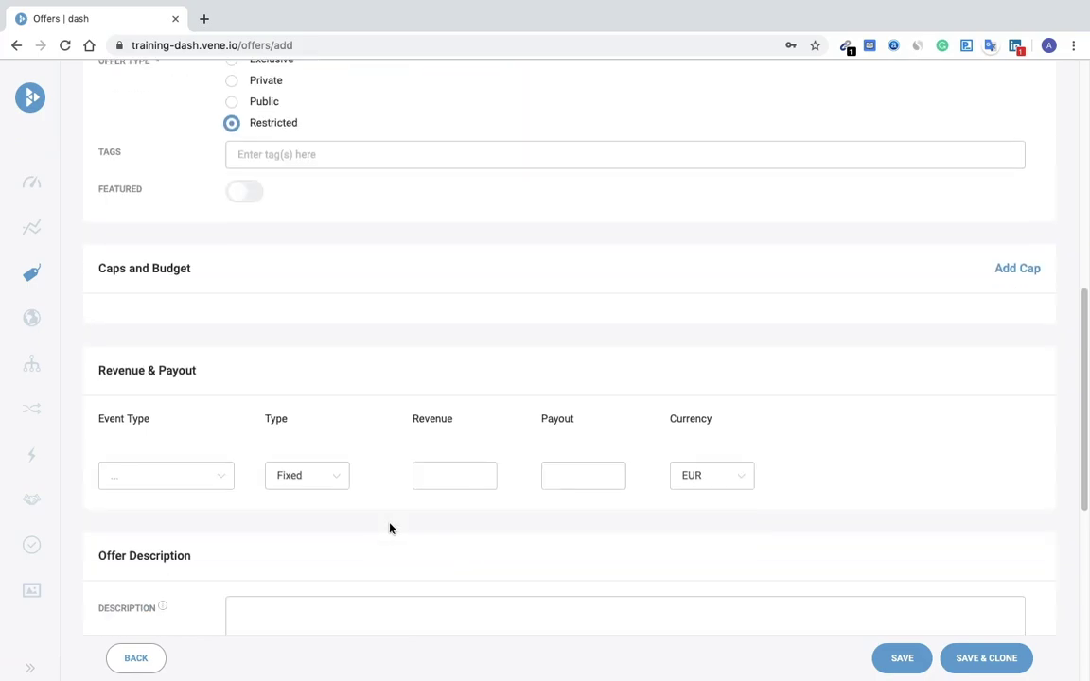
{"action": "scroll", "coordinate": [389, 528], "scroll_direction": "down", "scroll_amount": 4}
{"action": "scroll", "coordinate": [304, 343], "scroll_direction": "up", "scroll_amount": 3}
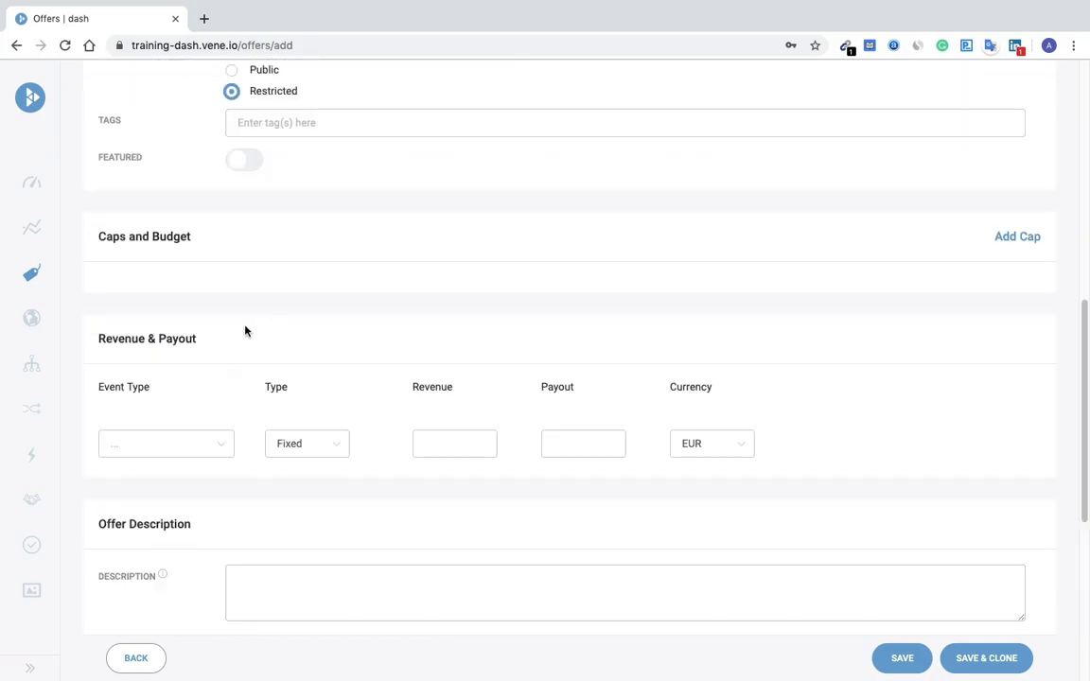
{"action": "left_click", "coordinate": [1004, 236]}
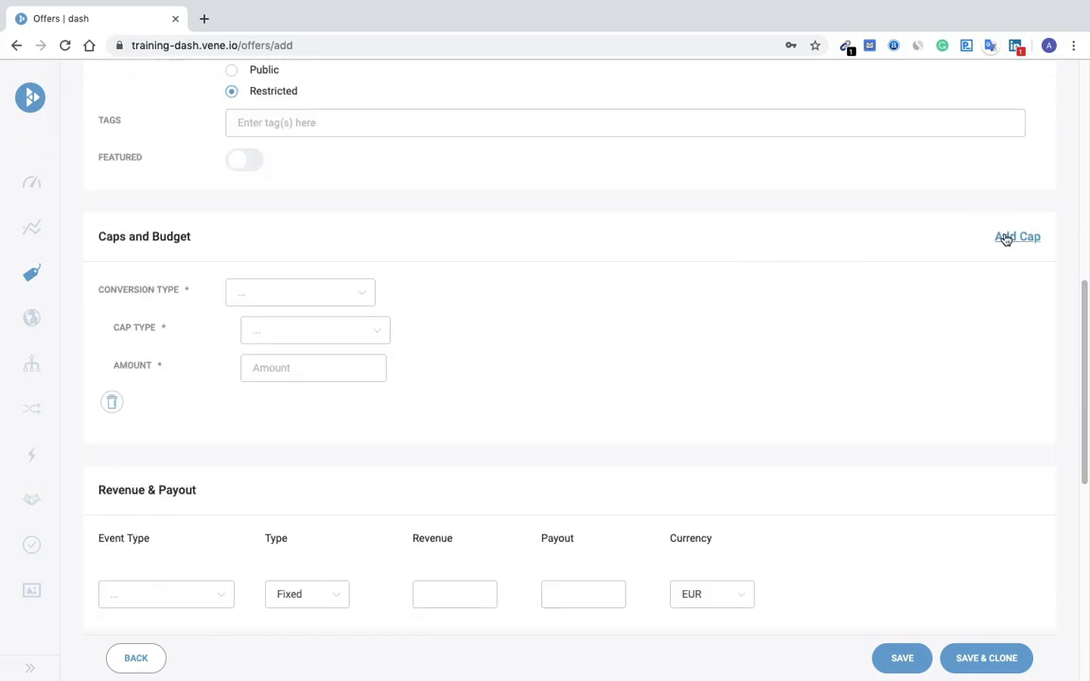
{"action": "left_click", "coordinate": [276, 301]}
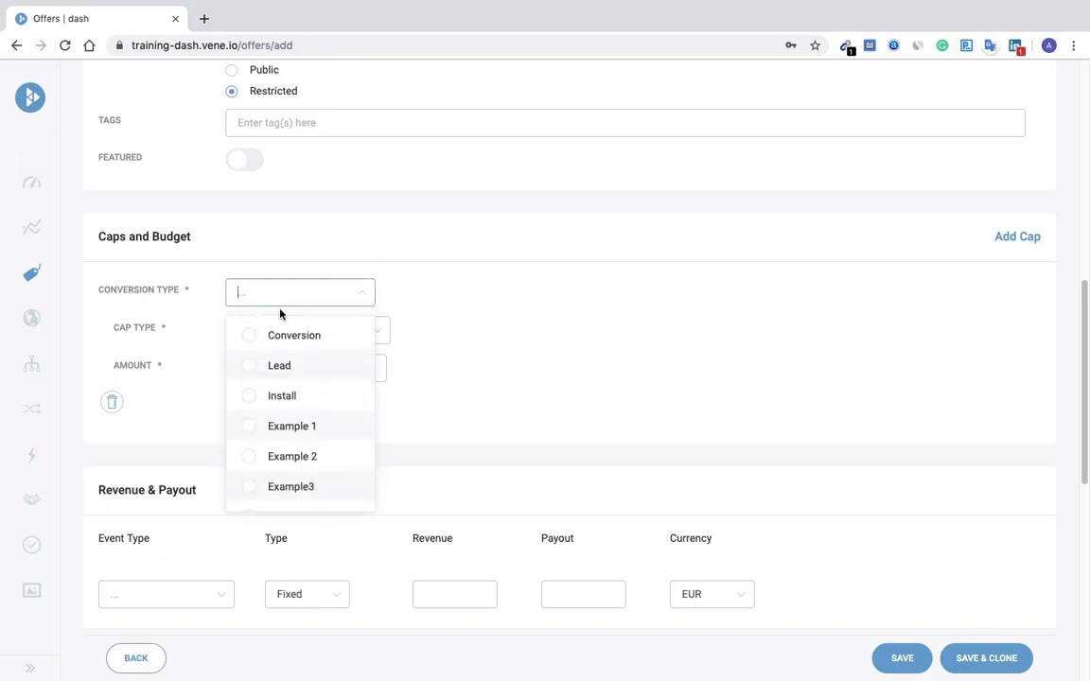
{"action": "left_click", "coordinate": [275, 334]}
{"action": "left_click", "coordinate": [279, 332]}
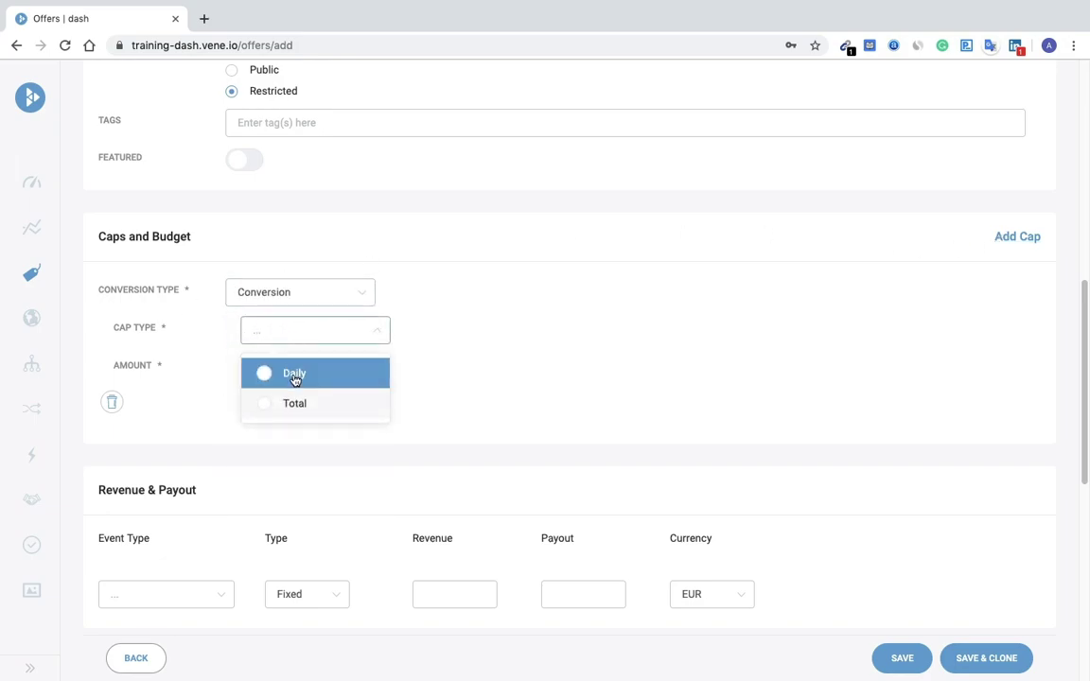
{"action": "left_click", "coordinate": [294, 403]}
{"action": "left_click", "coordinate": [290, 366]}
{"action": "type", "text": "1200"}
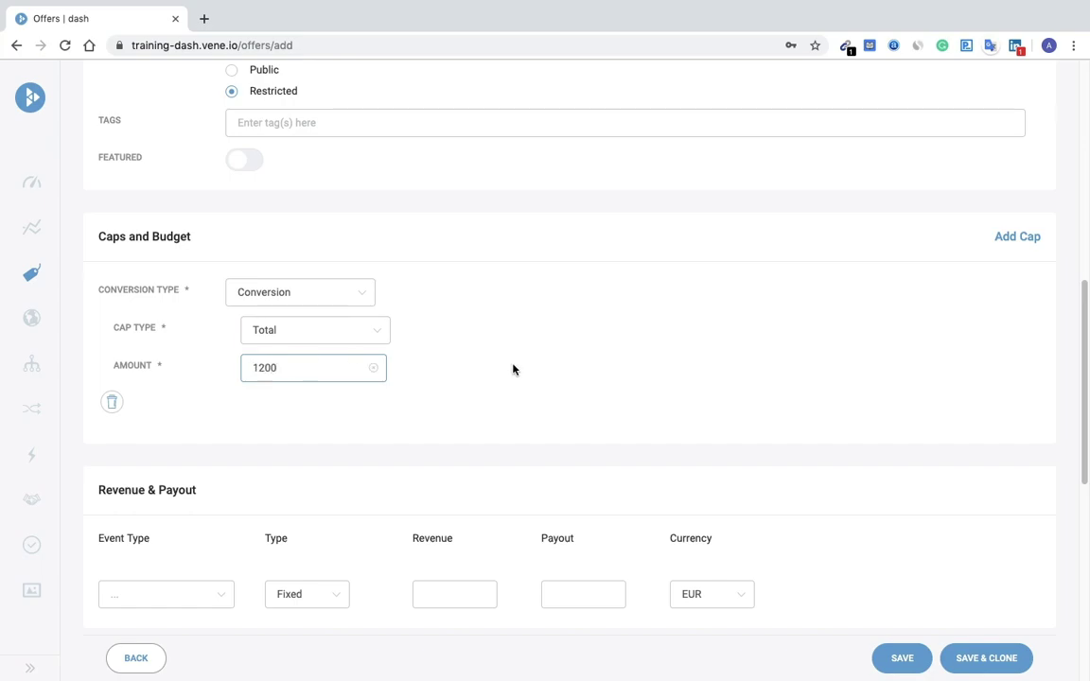
{"action": "left_click", "coordinate": [518, 378]}
Step: Set the offer's event type to Conversion with revenue 10 and payout 4, and check the available currencies
{"action": "scroll", "coordinate": [525, 389], "scroll_direction": "down", "scroll_amount": 1}
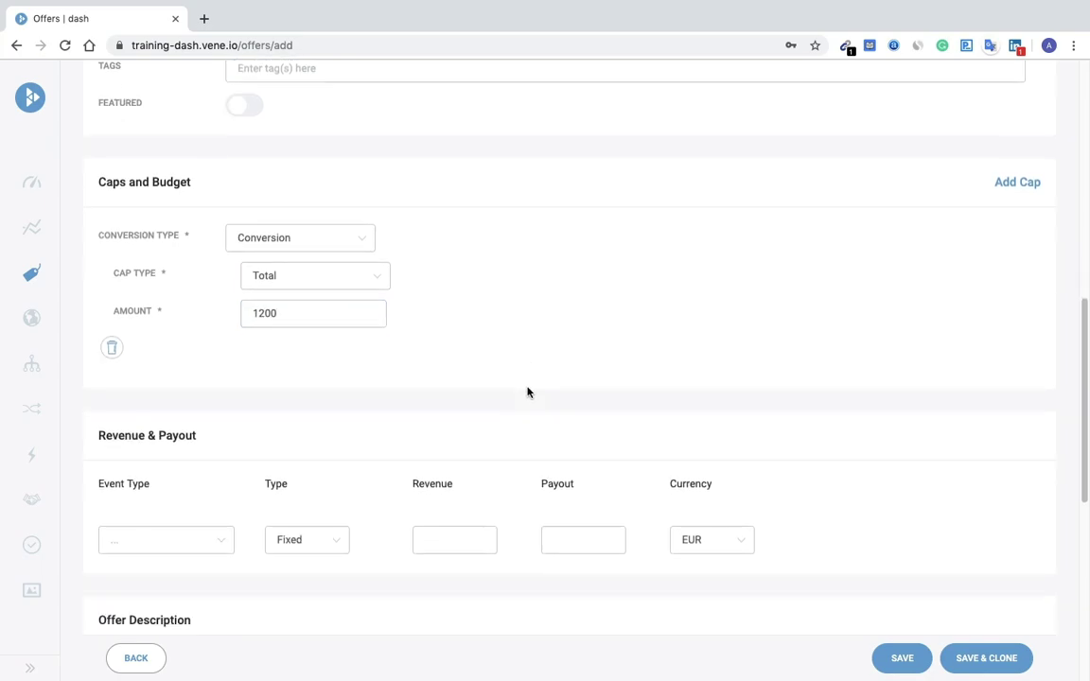
{"action": "left_click", "coordinate": [224, 550]}
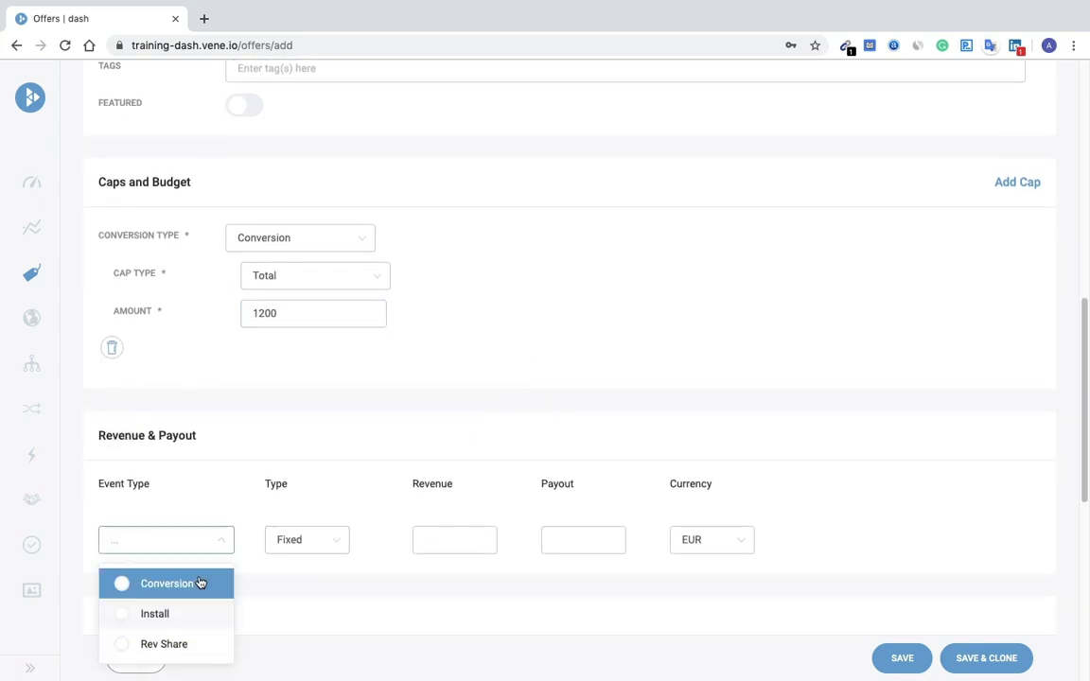
{"action": "left_click", "coordinate": [200, 583]}
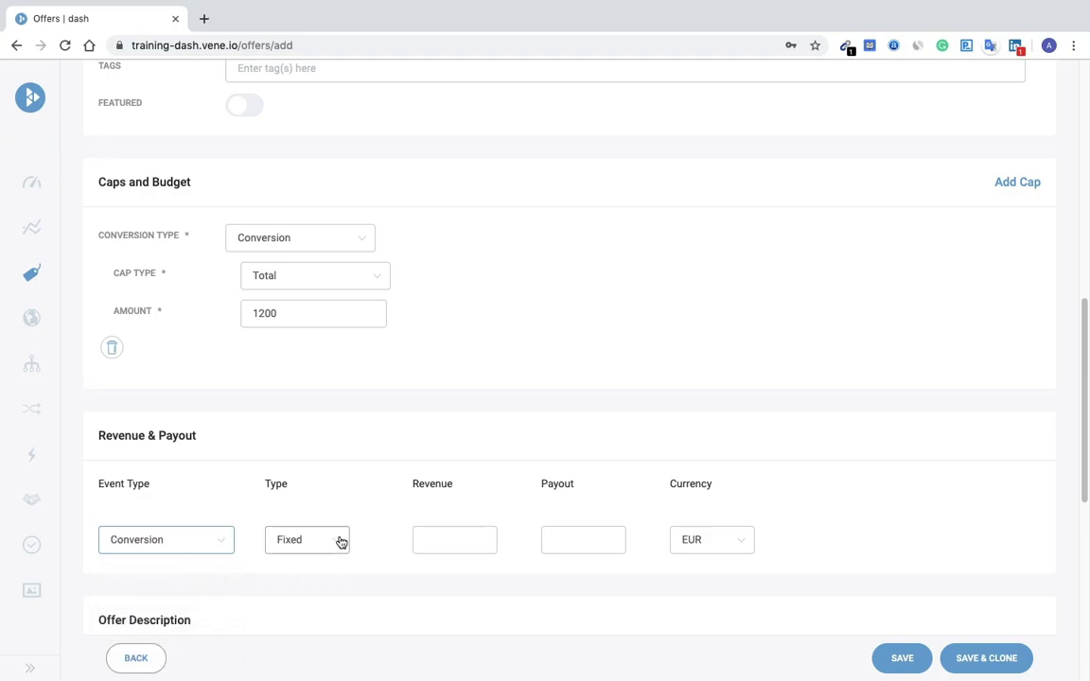
{"action": "left_click", "coordinate": [444, 535]}
{"action": "type", "text": "10"}
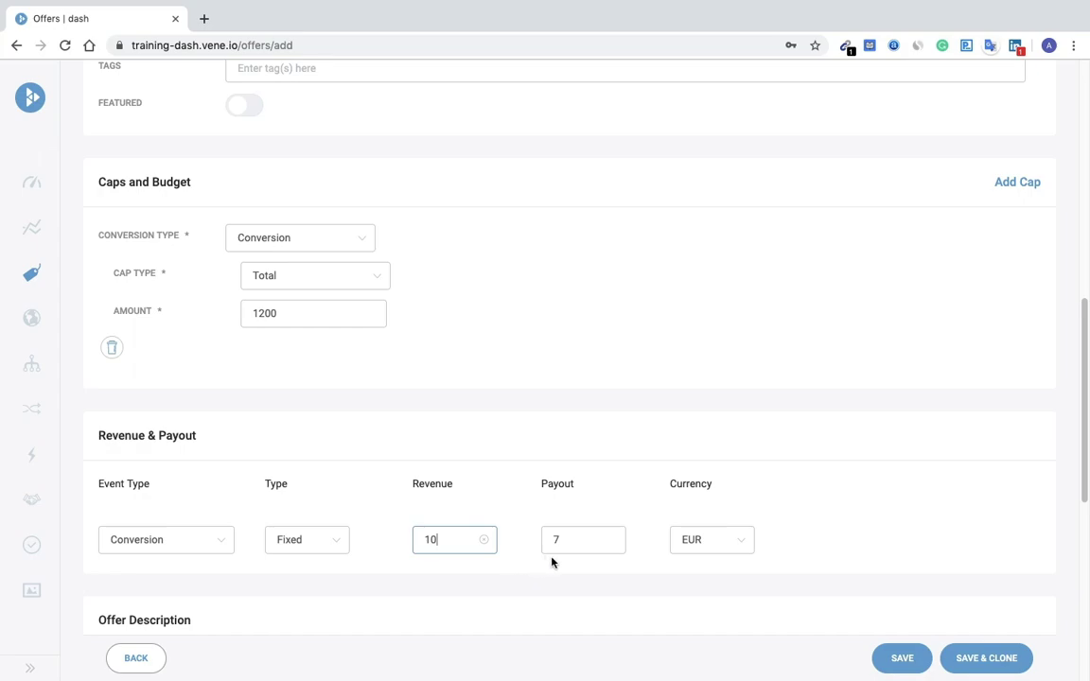
{"action": "left_click", "coordinate": [612, 539]}
{"action": "type", "text": "4"}
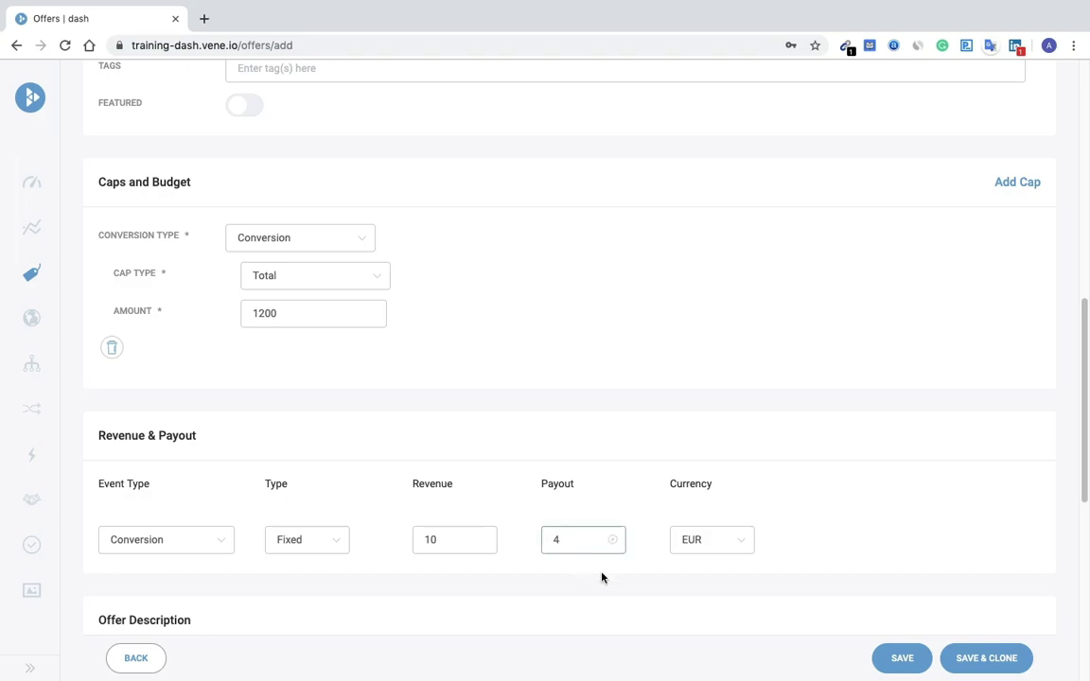
{"action": "scroll", "coordinate": [611, 577], "scroll_direction": "down", "scroll_amount": 2}
{"action": "left_click", "coordinate": [745, 418]}
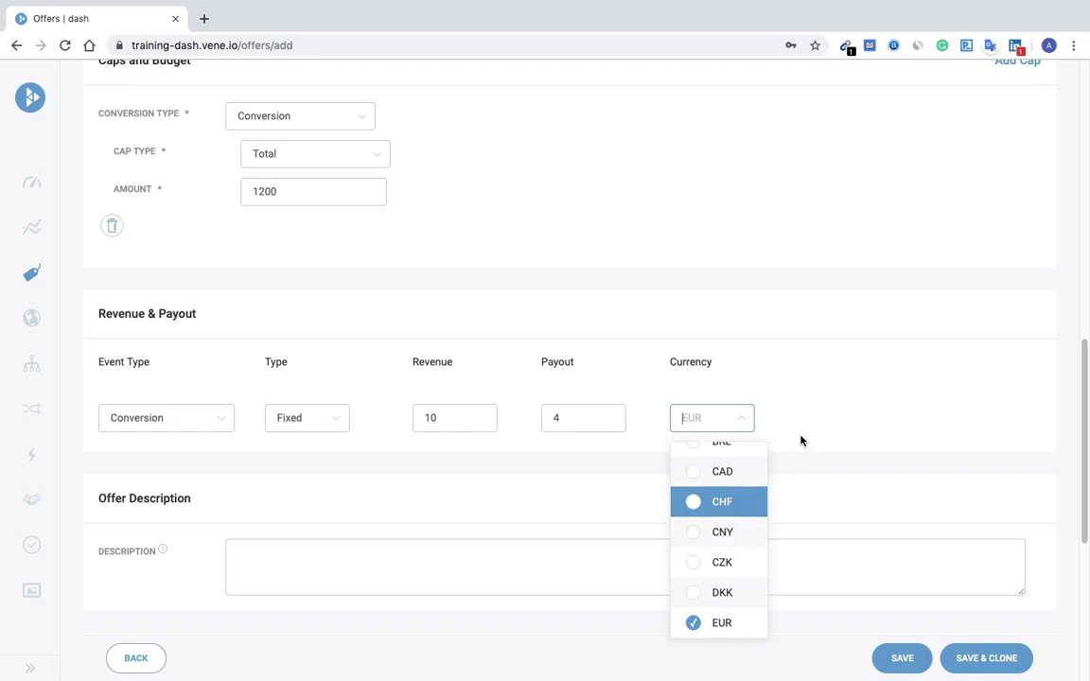
{"action": "left_click", "coordinate": [814, 465]}
Step: Look through the form's Offer Description, Creatives and Other sections
{"action": "scroll", "coordinate": [800, 470], "scroll_direction": "down", "scroll_amount": 5}
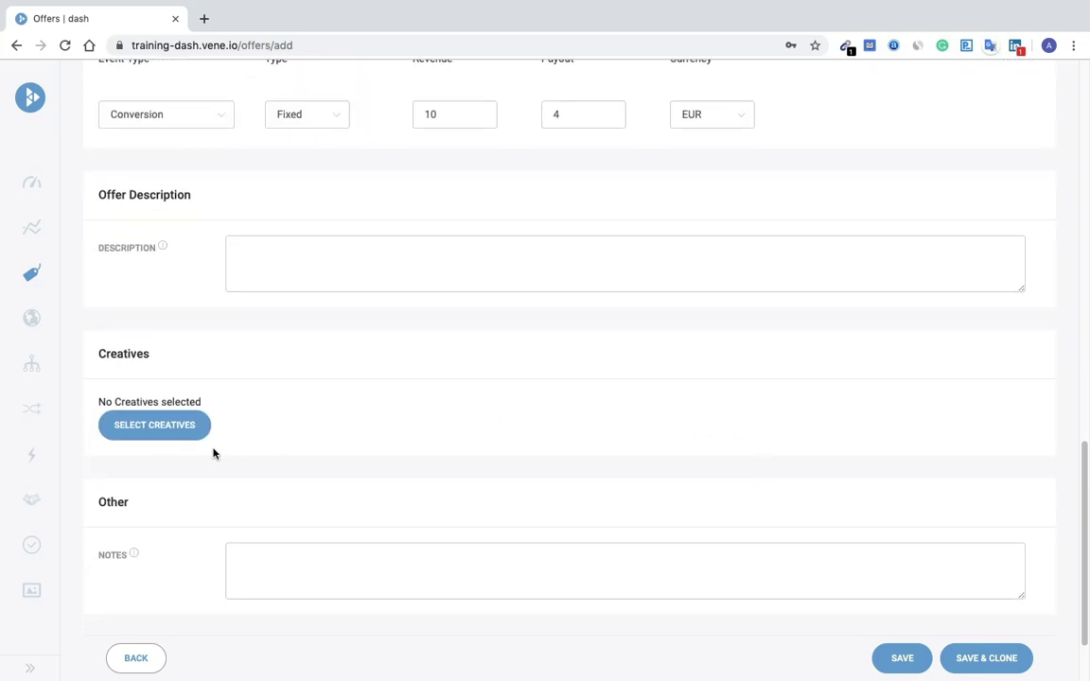
{"action": "scroll", "coordinate": [660, 484], "scroll_direction": "down", "scroll_amount": 1}
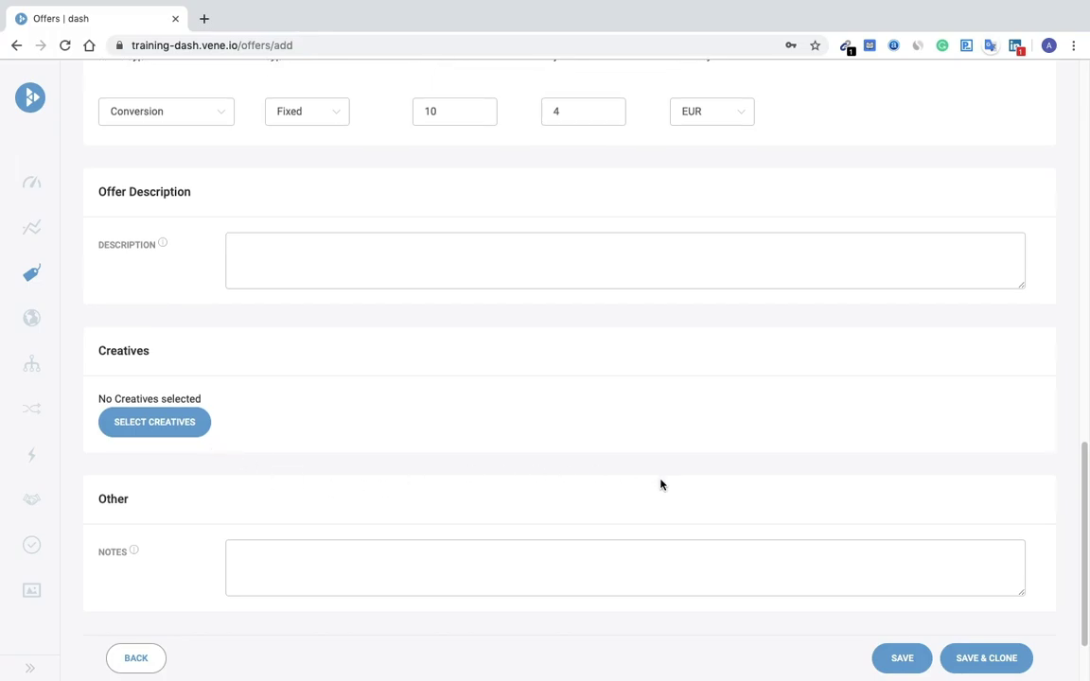
{"action": "scroll", "coordinate": [523, 447], "scroll_direction": "down", "scroll_amount": 2}
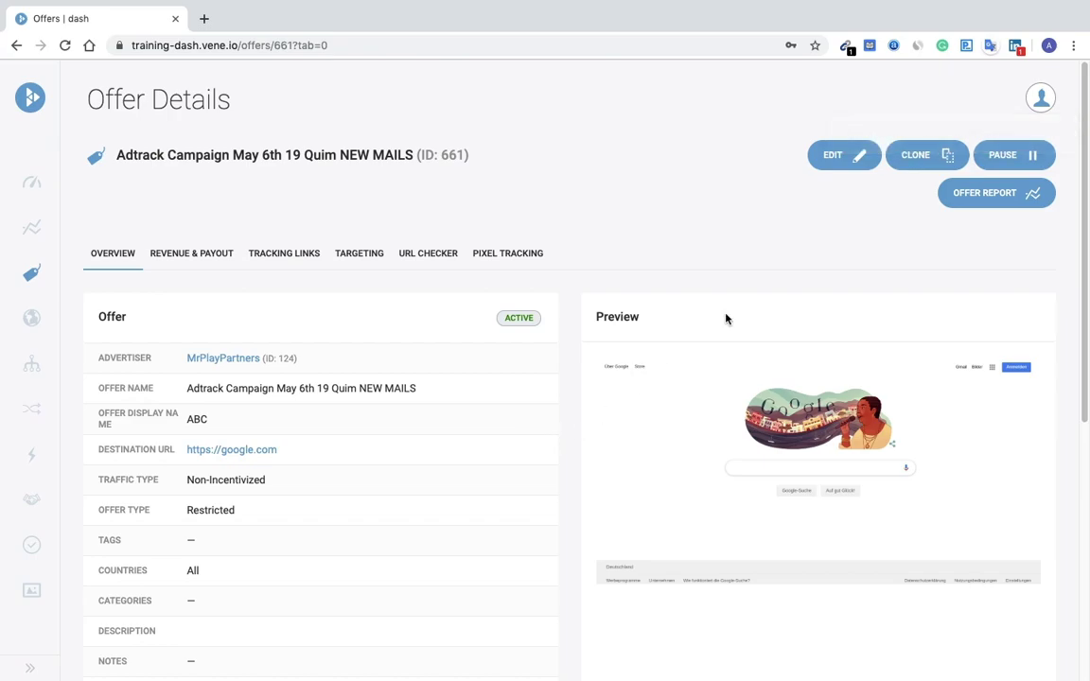
Step: Review the new offer's overview and its revenue and payout settings
{"action": "scroll", "coordinate": [574, 433], "scroll_direction": "down", "scroll_amount": 5}
{"action": "scroll", "coordinate": [574, 433], "scroll_direction": "up", "scroll_amount": 5}
{"action": "left_click", "coordinate": [193, 257]}
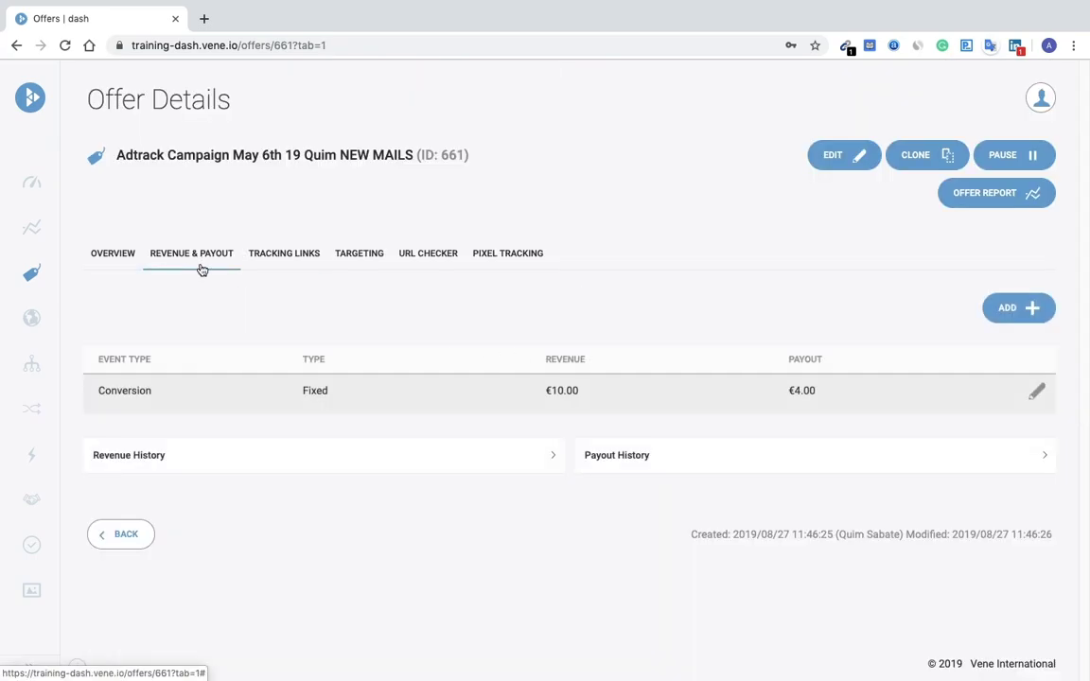
Step: Add the publisher Test the Image to the offer's tracking links
{"action": "left_click", "coordinate": [277, 259]}
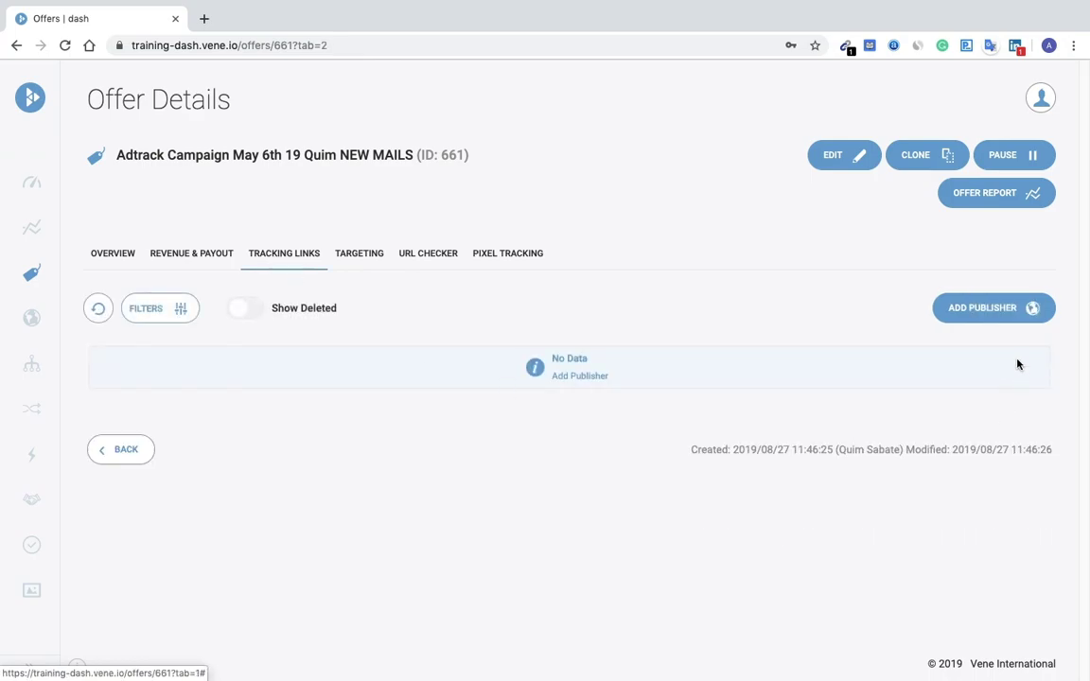
{"action": "left_click", "coordinate": [1019, 313]}
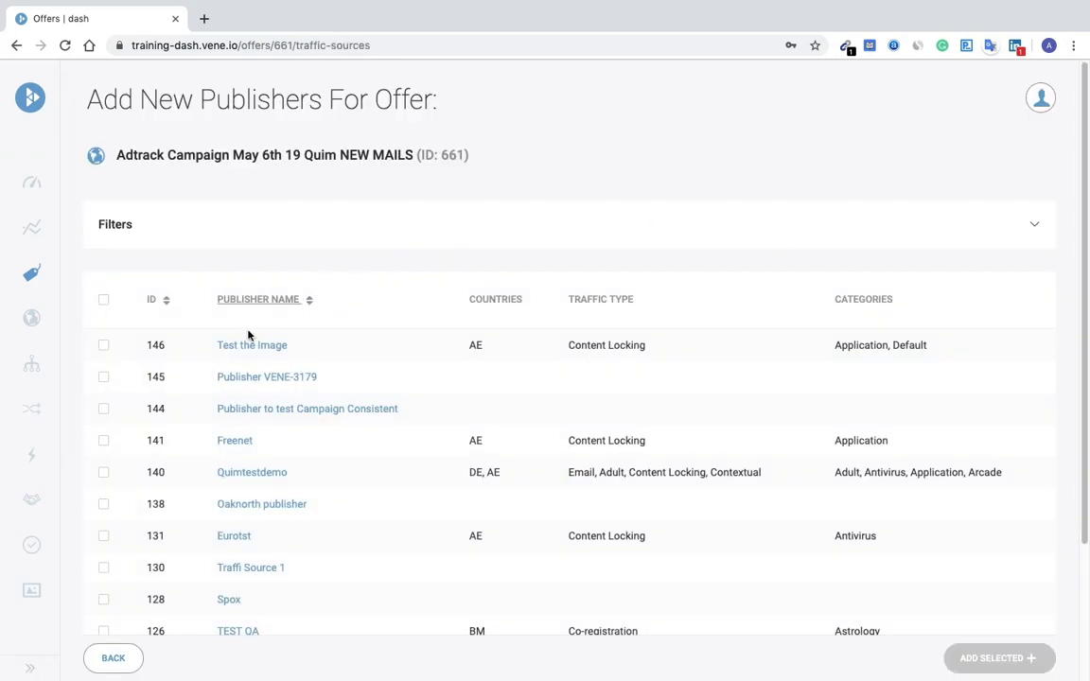
{"action": "left_click", "coordinate": [105, 347]}
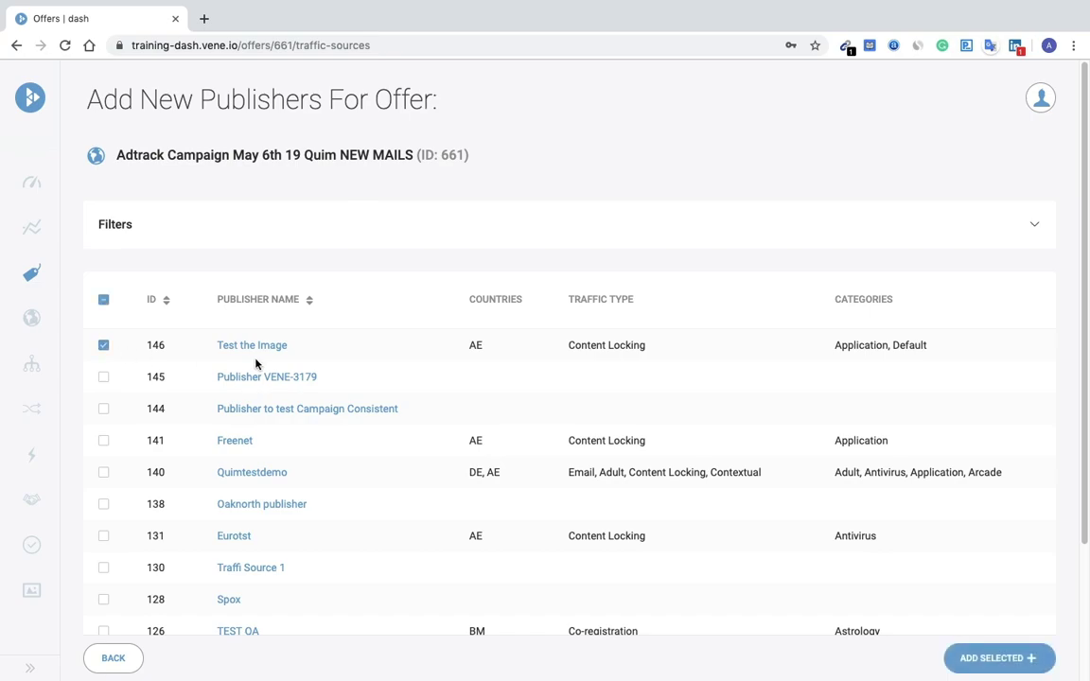
{"action": "left_click", "coordinate": [974, 651]}
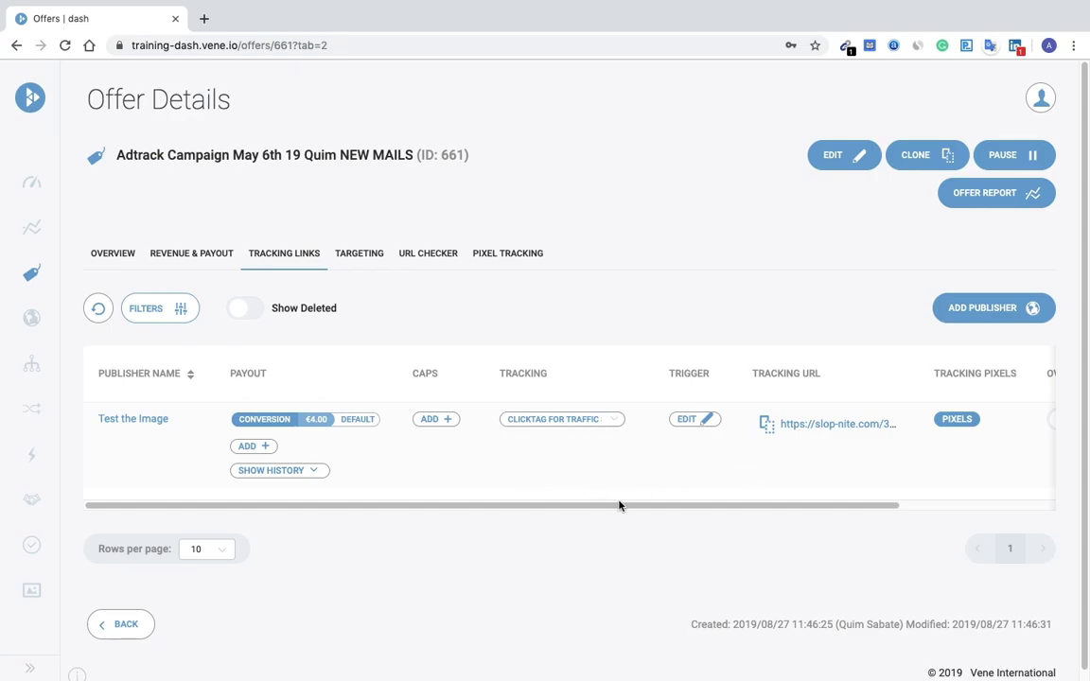
Step: Examine all columns of the publisher's tracking link row, and view the offer's URL checker results
{"action": "left_click_drag", "start_coordinate": [620, 504], "coordinate": [727, 502]}
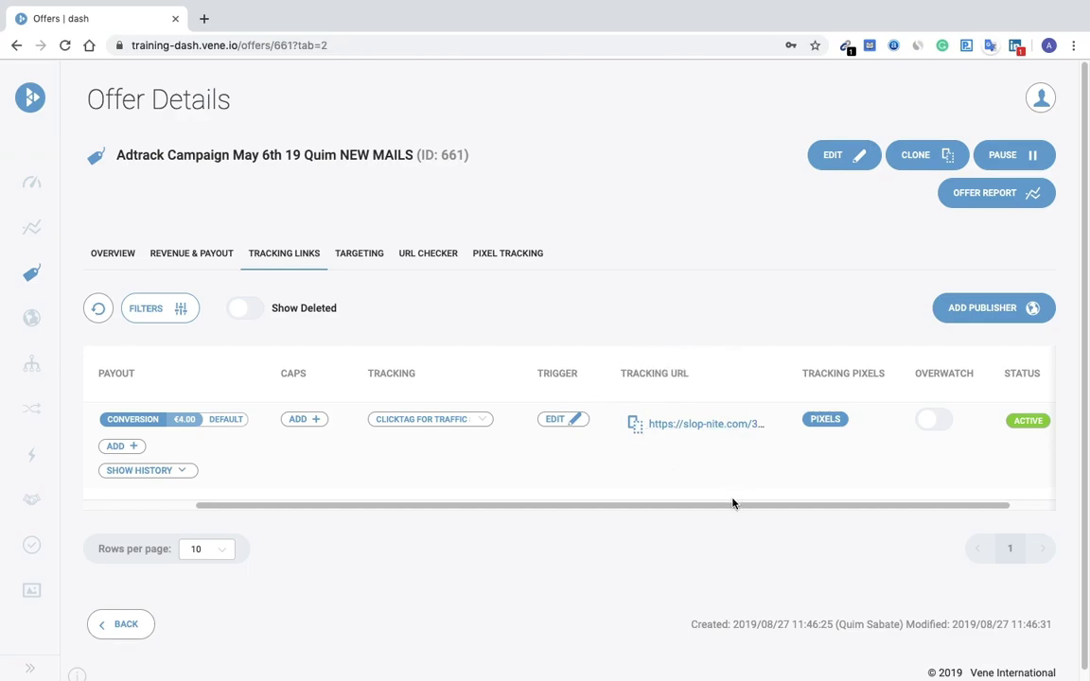
{"action": "left_click_drag", "start_coordinate": [732, 504], "coordinate": [802, 507]}
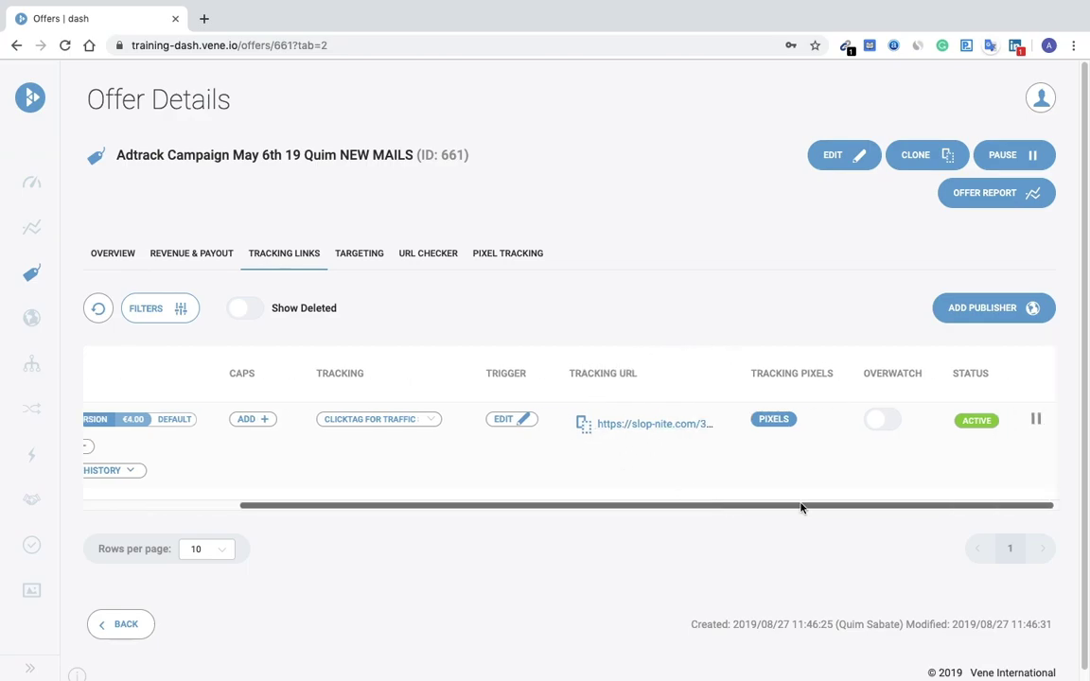
{"action": "left_click", "coordinate": [419, 262]}
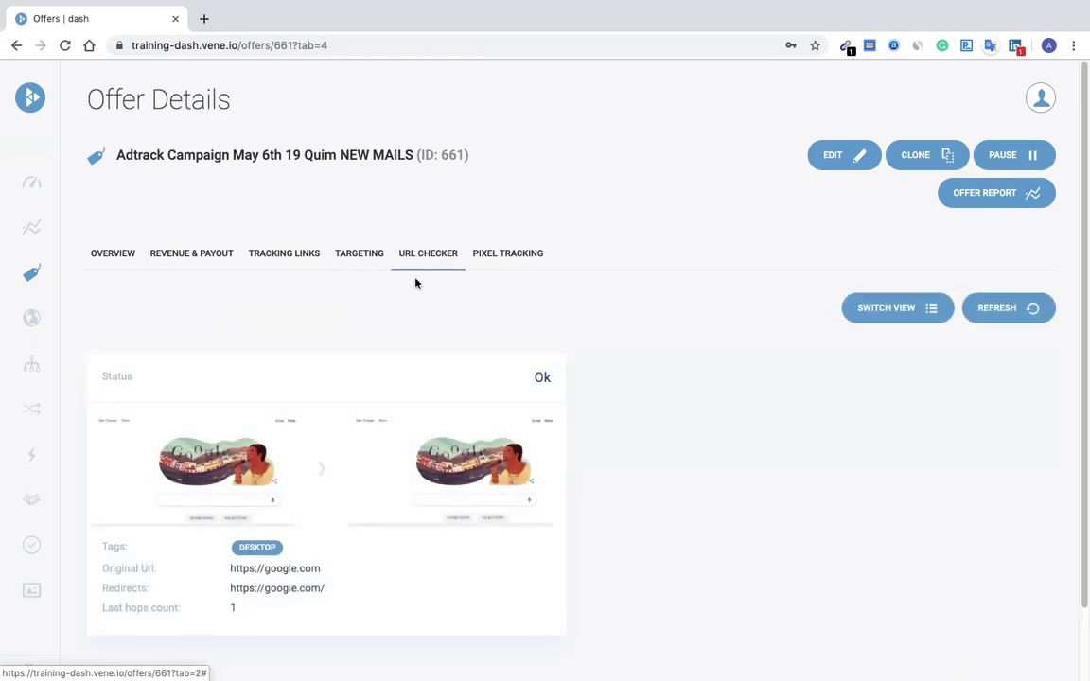
Step: Open the offer Medal Heroes Android US CA CPI and examine the status of each of its URL checks
{"action": "left_click", "coordinate": [33, 275]}
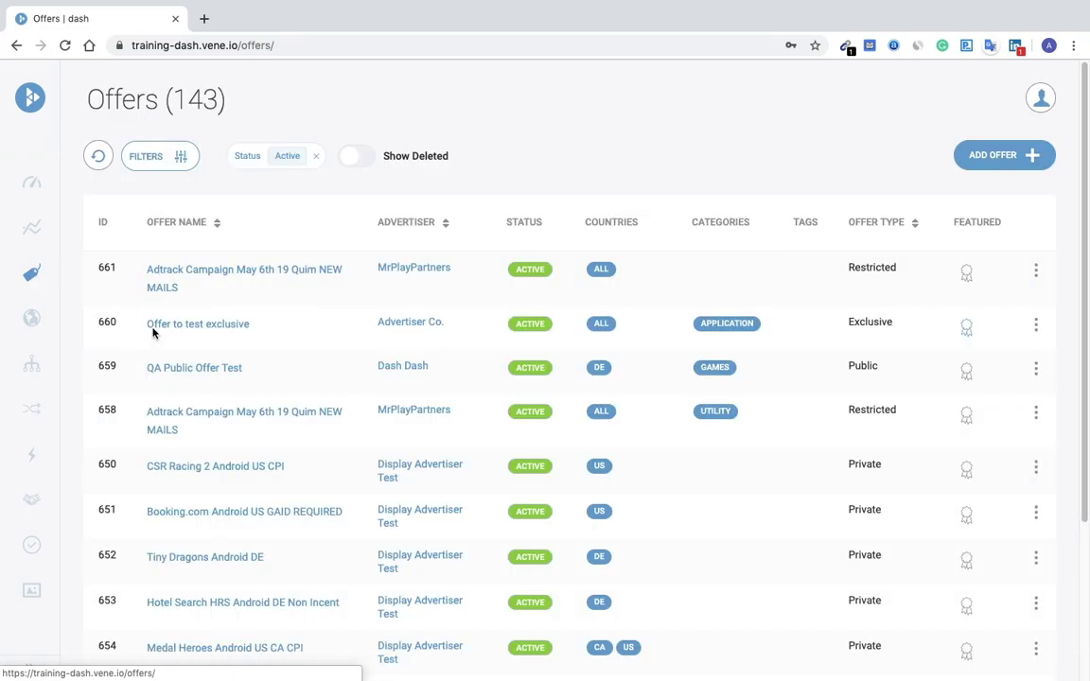
{"action": "left_click", "coordinate": [277, 652]}
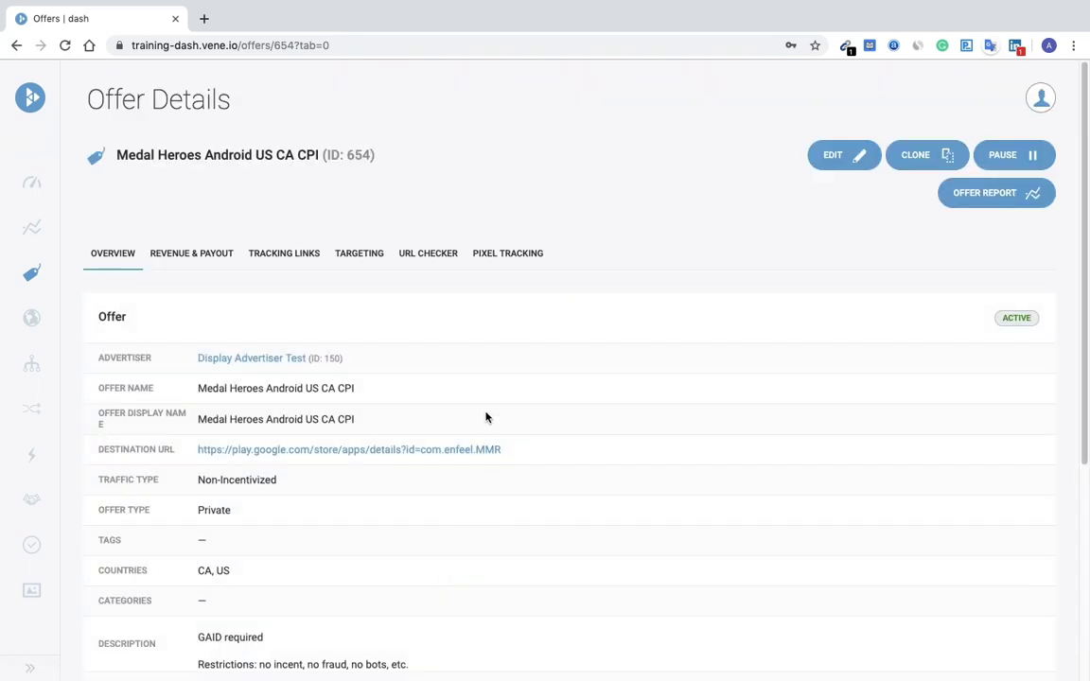
{"action": "left_click", "coordinate": [431, 255]}
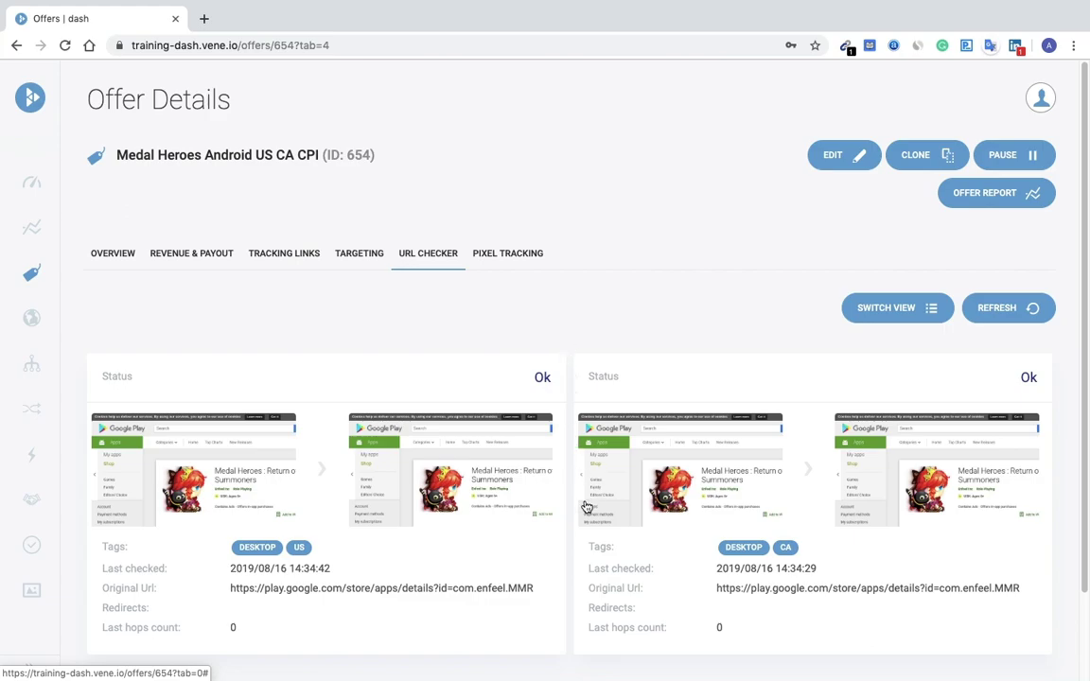
{"action": "scroll", "coordinate": [584, 303], "scroll_direction": "down", "scroll_amount": 2}
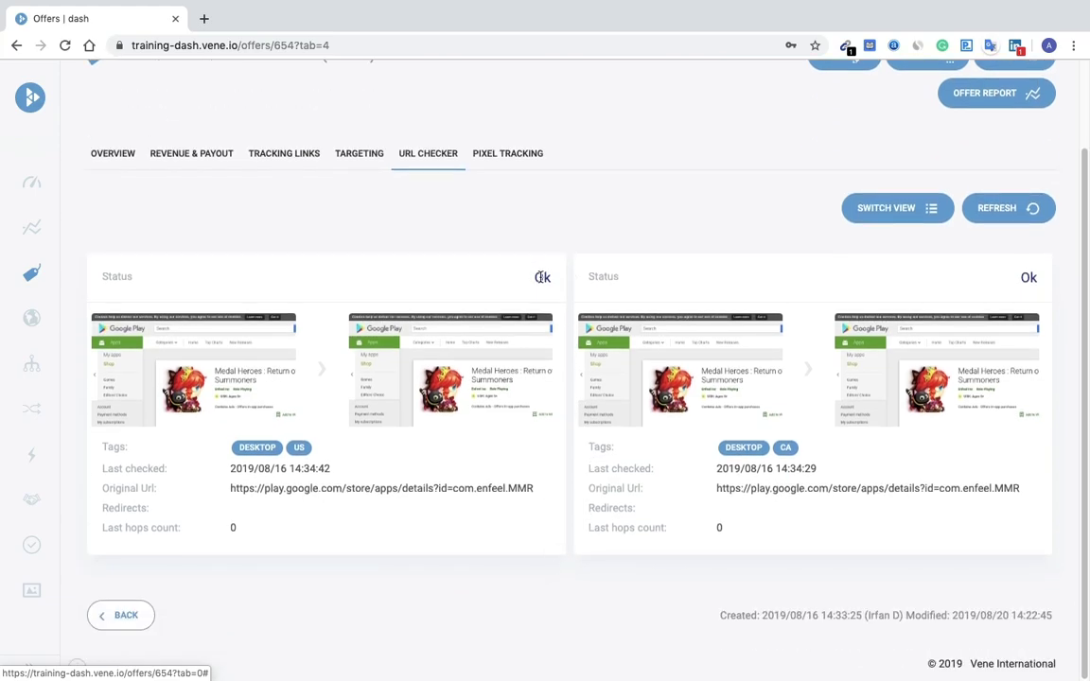
{"action": "double_click", "coordinate": [542, 276]}
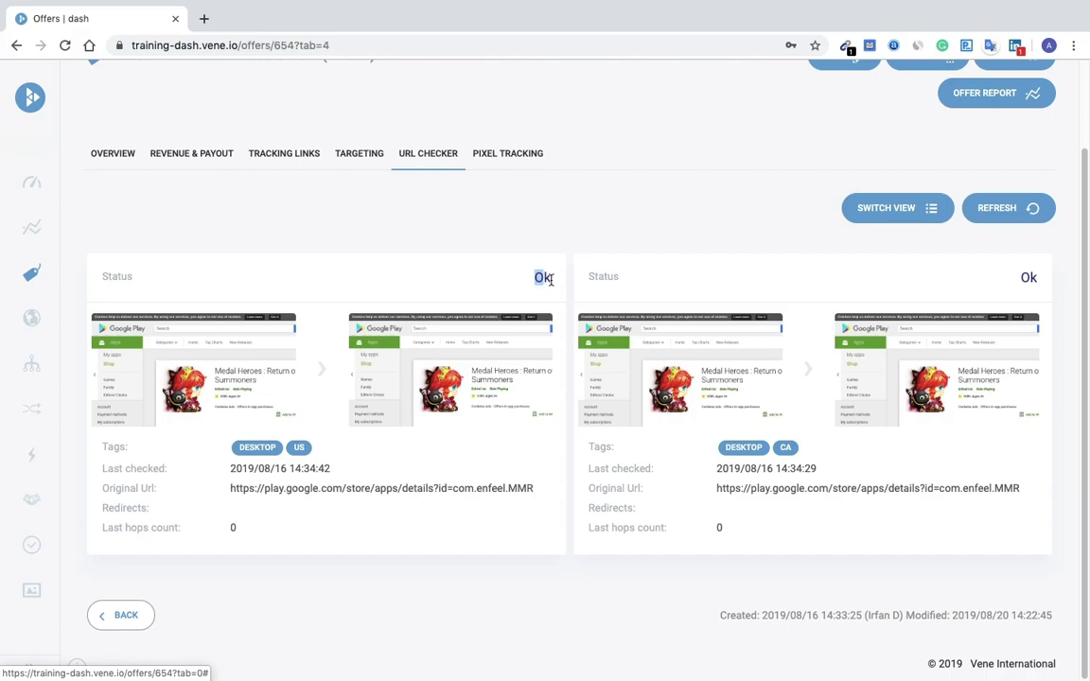
{"action": "double_click", "coordinate": [1027, 277]}
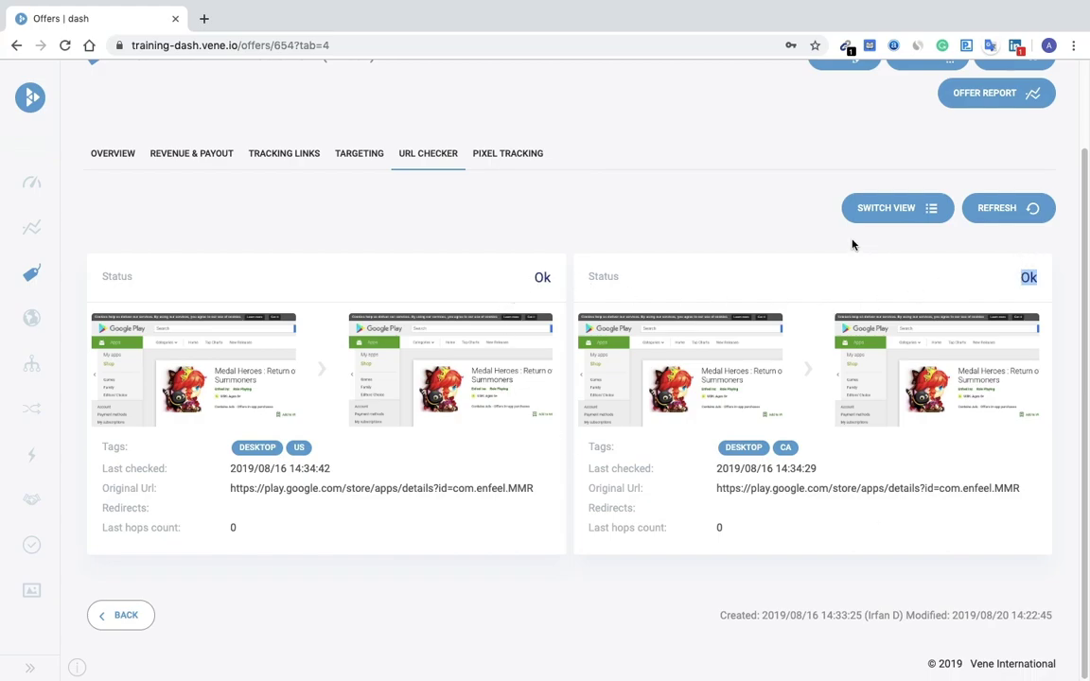
Step: Leave the offer and return to the dashboard
{"action": "left_click", "coordinate": [33, 231]}
{"action": "left_click", "coordinate": [31, 184]}
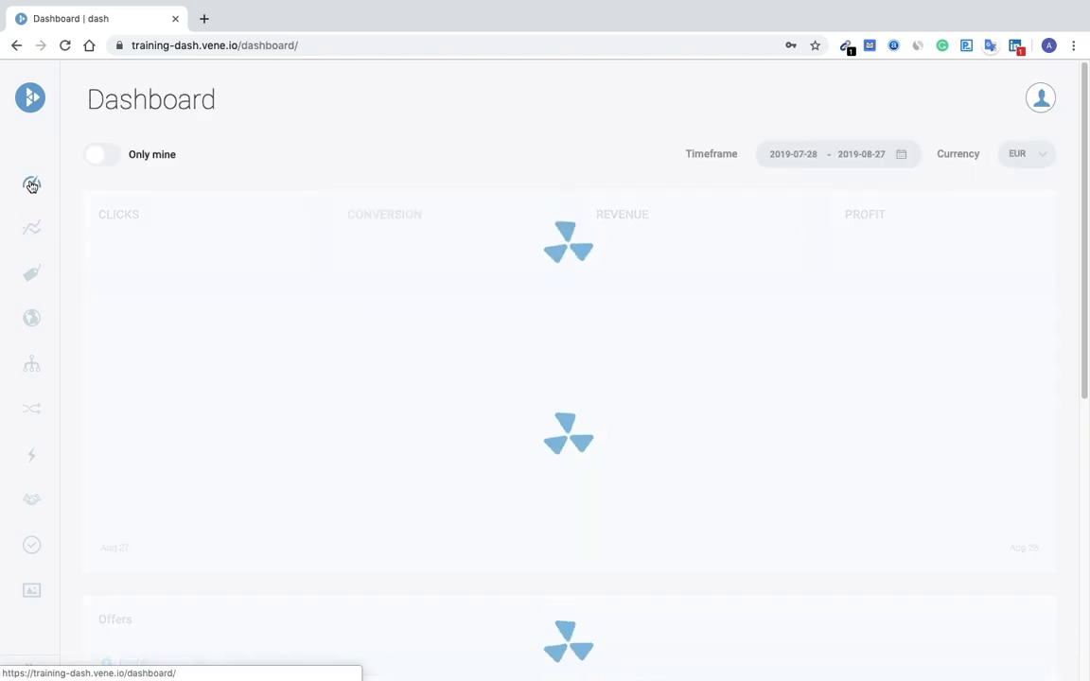